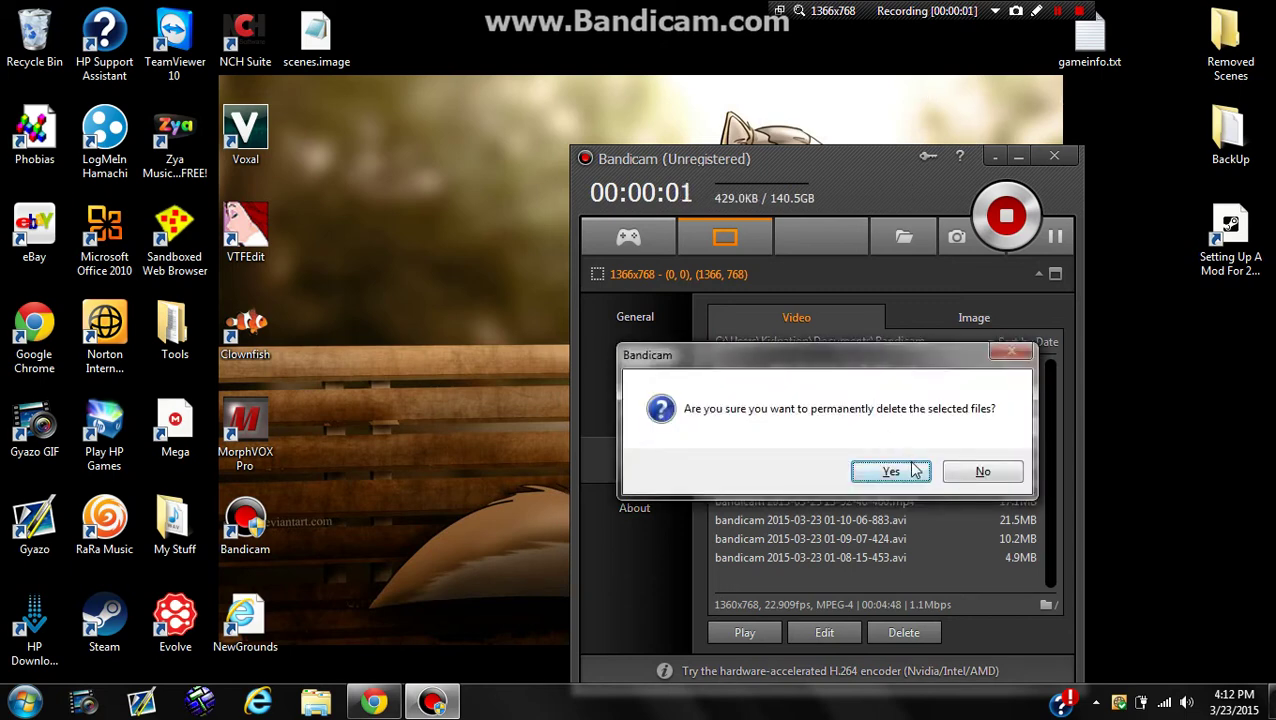
- Dismiss Bandicam's file-deletion confirmation and minimize Bandicam to the tray
{"action": "left_click", "coordinate": [978, 474]}
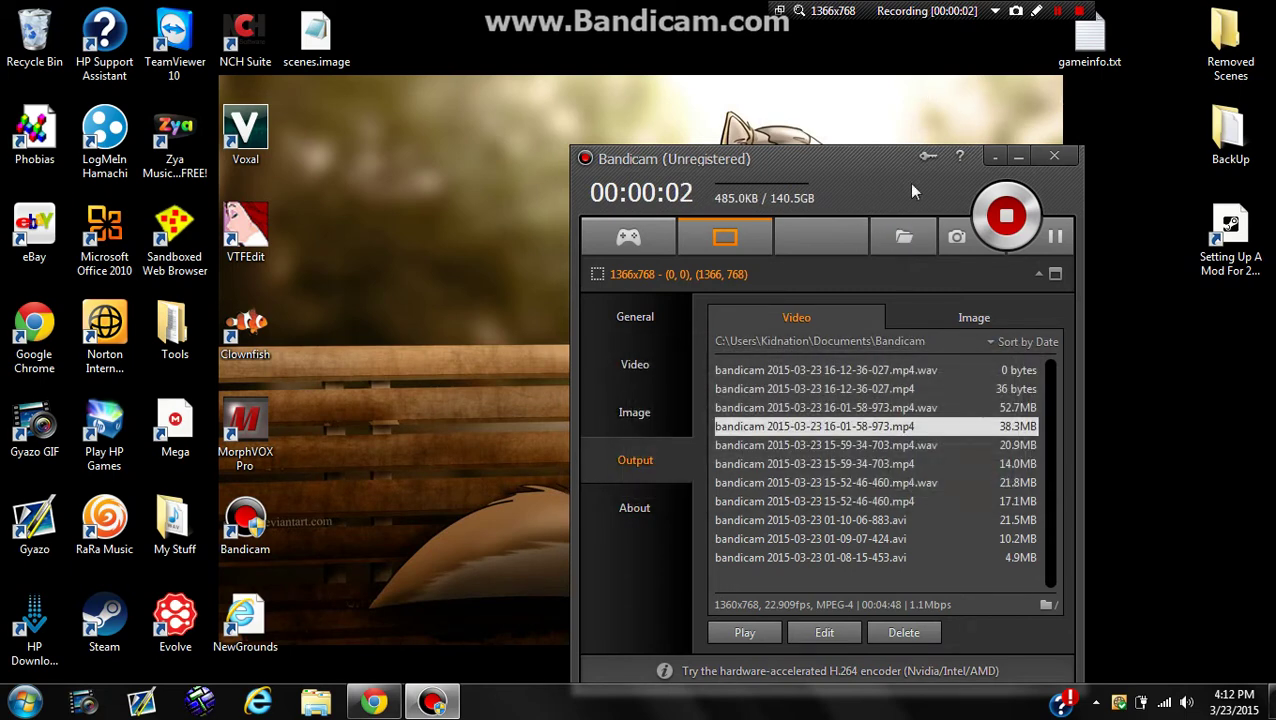
{"action": "left_click", "coordinate": [983, 157]}
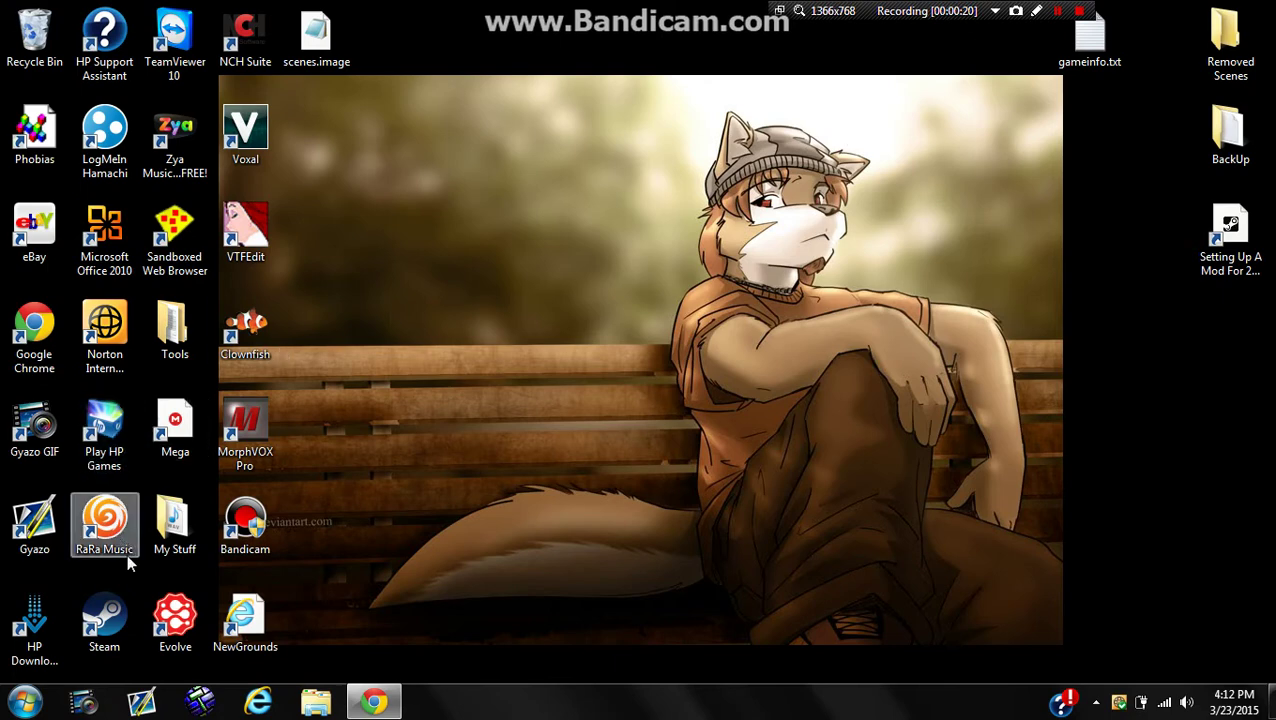
- Launch Steam and filter the library to show only tools
{"action": "double_click", "coordinate": [117, 612]}
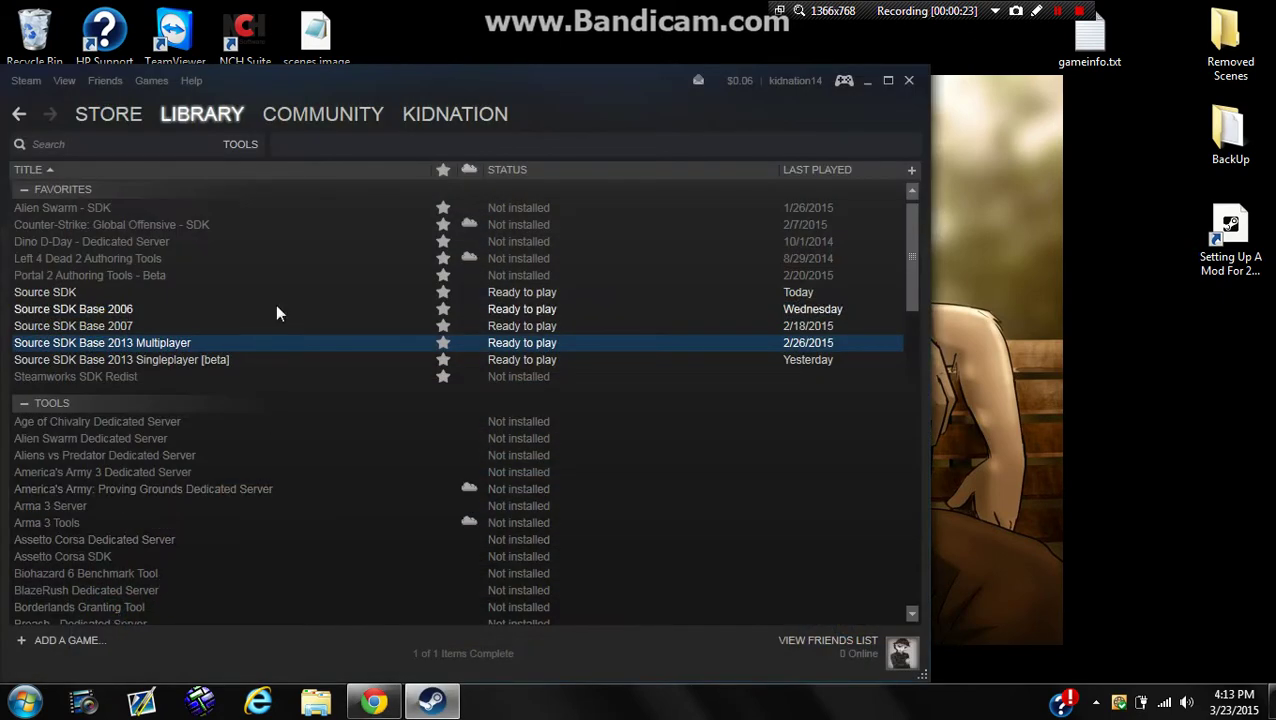
{"action": "mouse_move", "coordinate": [202, 114]}
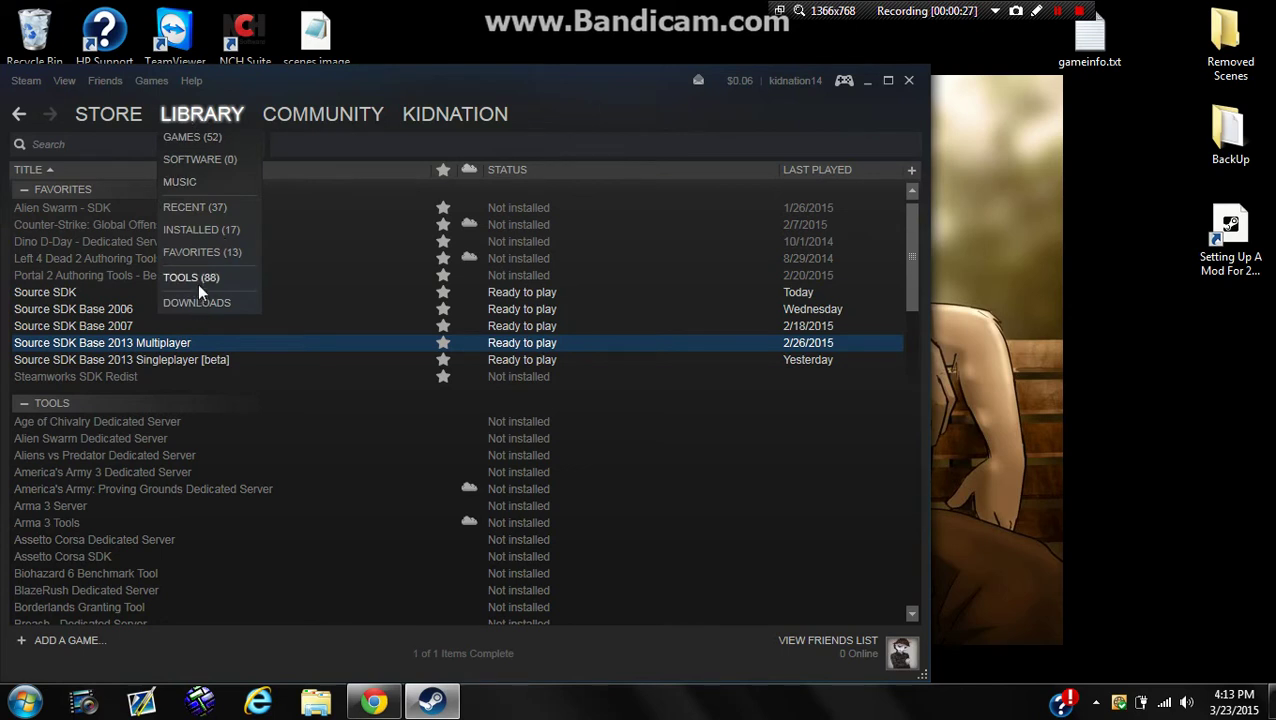
{"action": "left_click", "coordinate": [199, 280]}
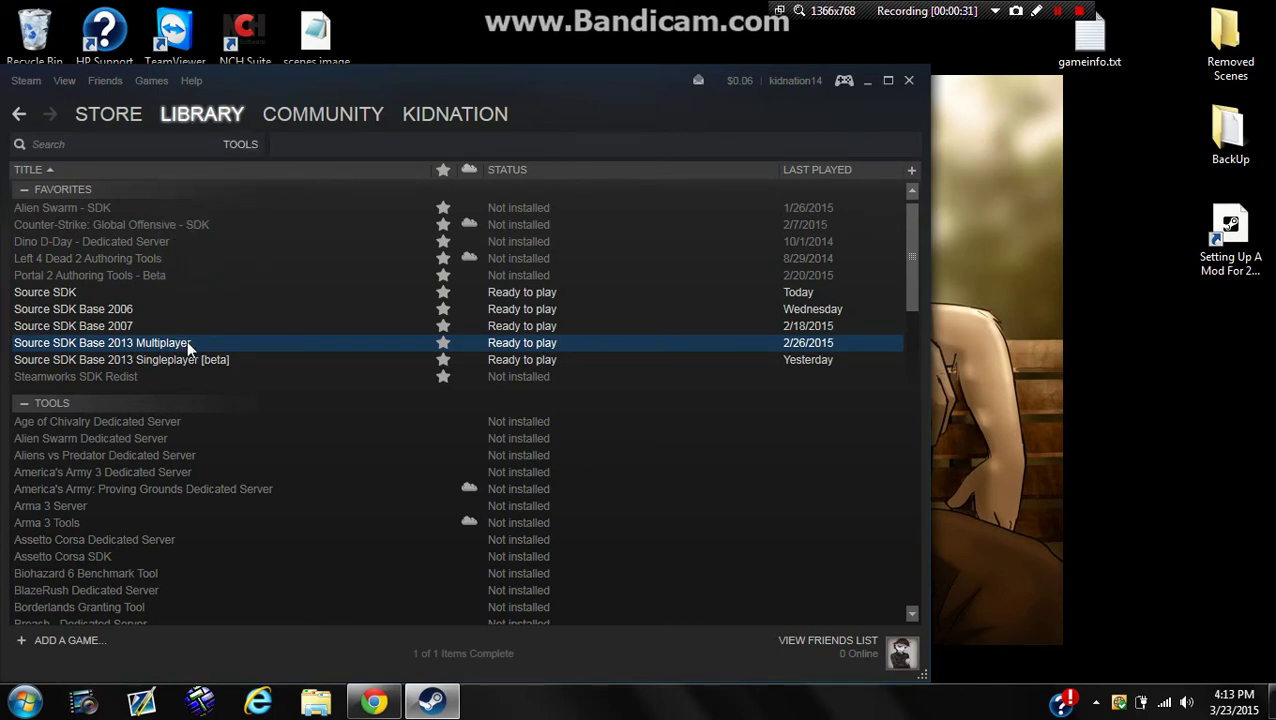
{"action": "mouse_move", "coordinate": [910, 217]}
{"action": "left_mouse_down"}
{"action": "mouse_move", "coordinate": [897, 418]}
{"action": "mouse_move", "coordinate": [851, 205]}
{"action": "left_mouse_up"}
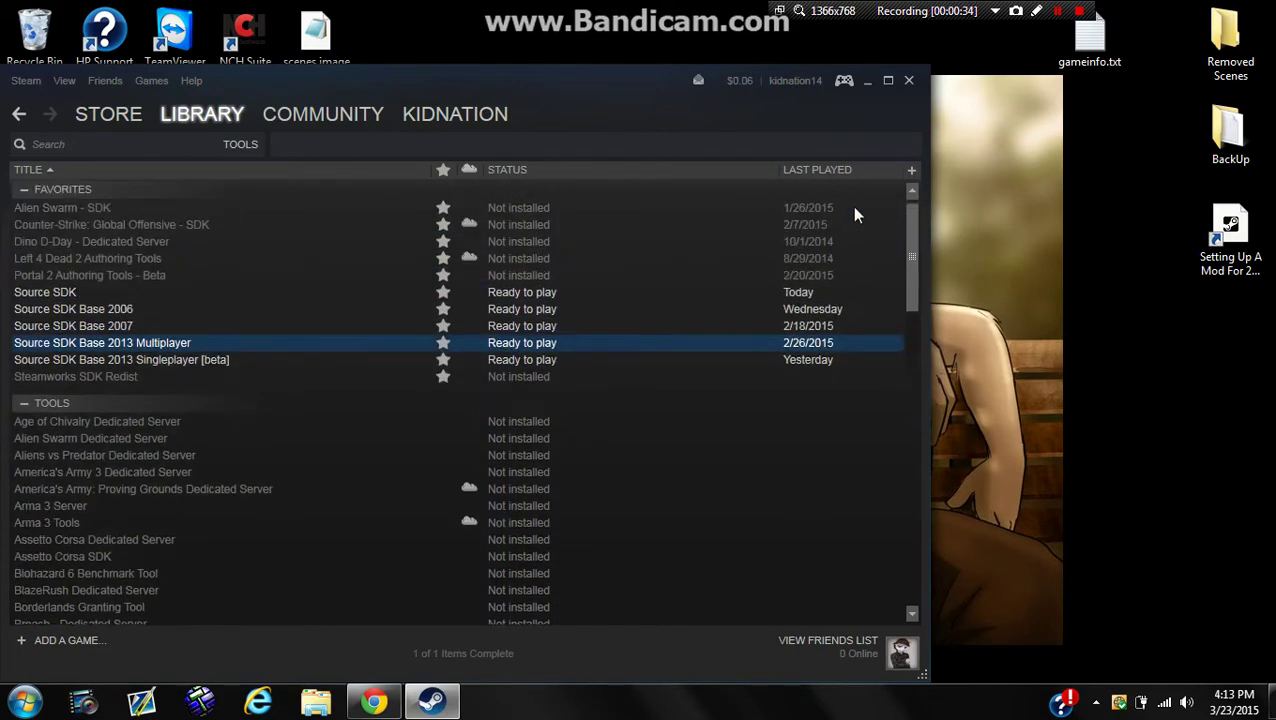
- Open Source SDK Base 2013 Multiplayer's properties on the Local Files page
{"action": "right_click", "coordinate": [83, 346]}
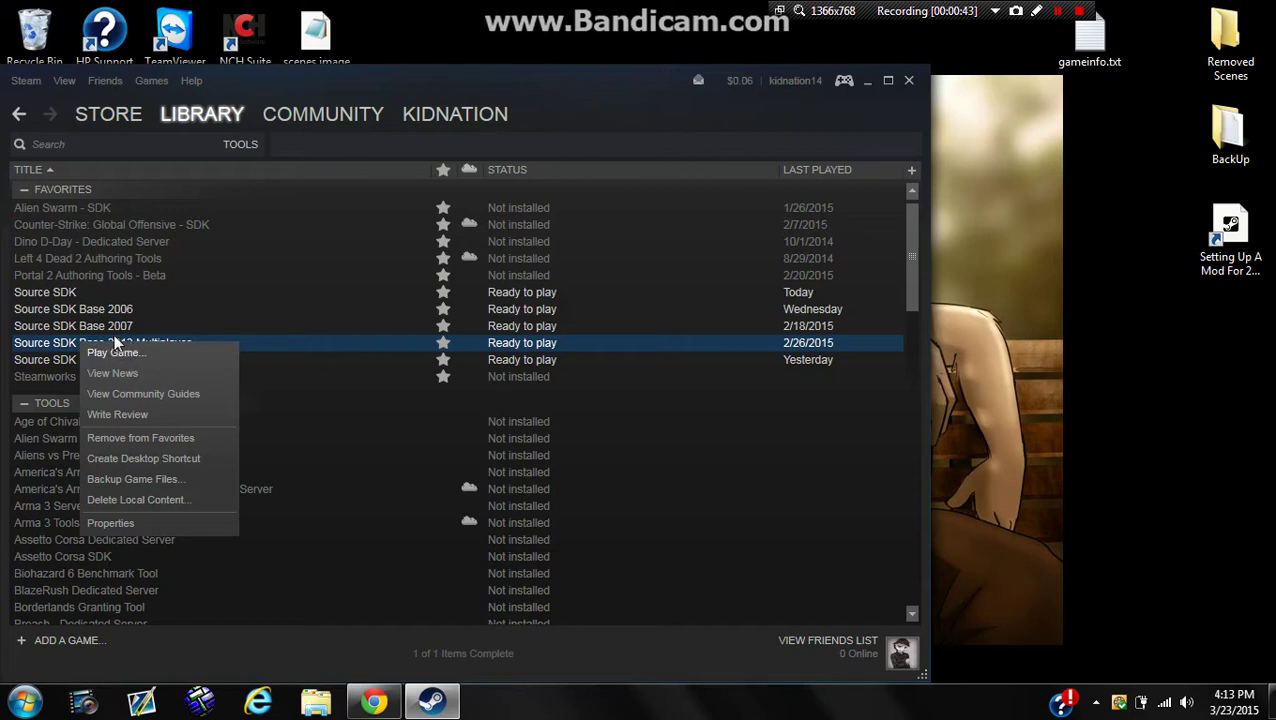
{"action": "right_click", "coordinate": [57, 345]}
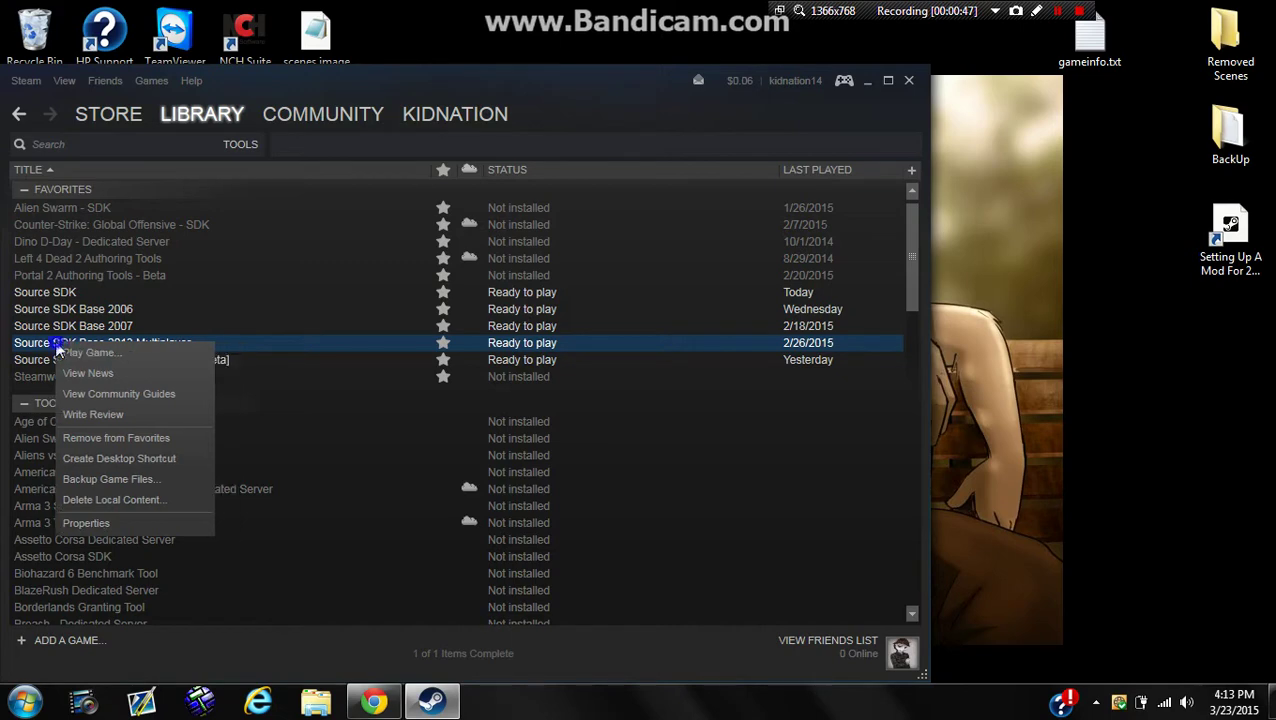
{"action": "left_click", "coordinate": [101, 521]}
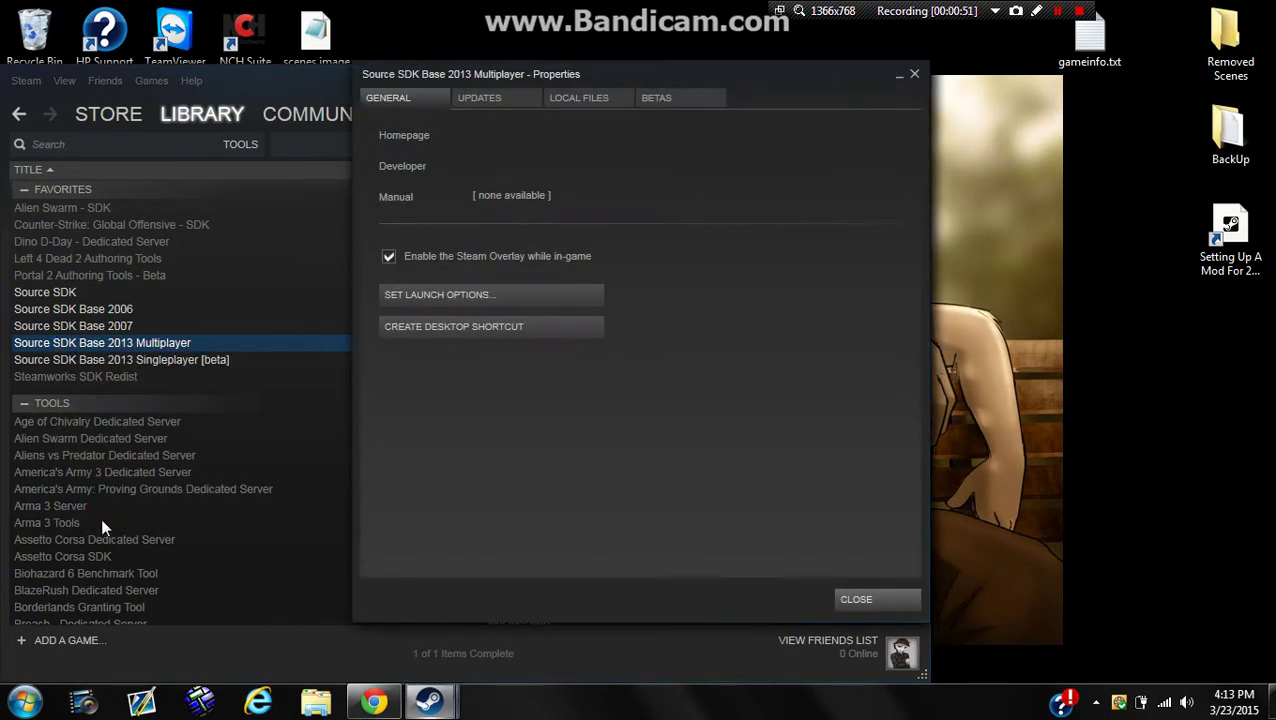
{"action": "left_click", "coordinate": [587, 101]}
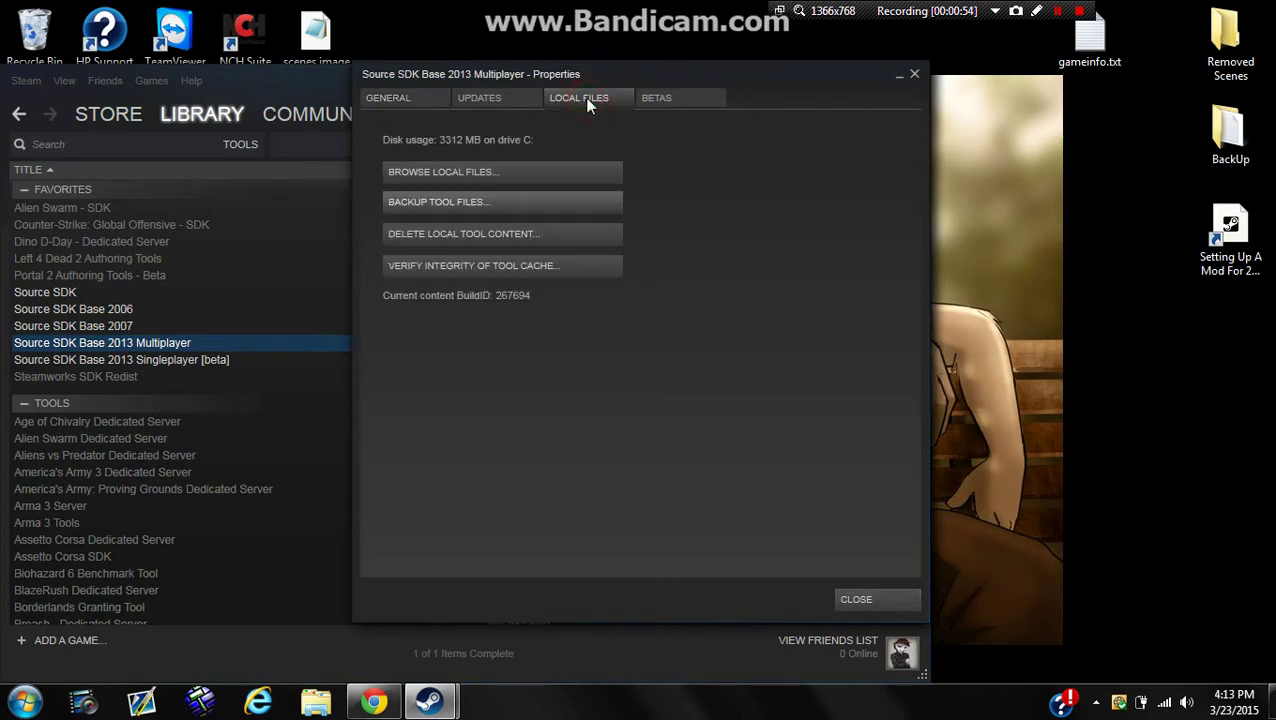
- Browse the SDK's local files and open its sourcetest folder
{"action": "left_click", "coordinate": [452, 173]}
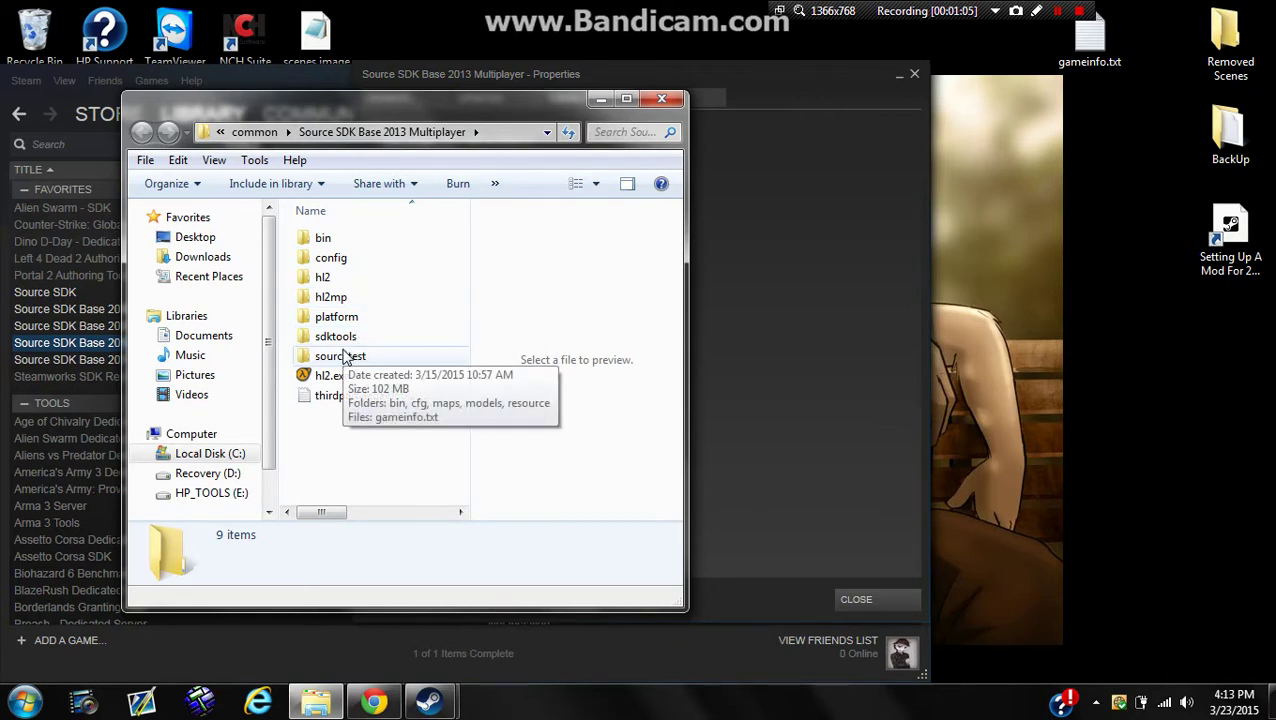
{"action": "double_click", "coordinate": [345, 358]}
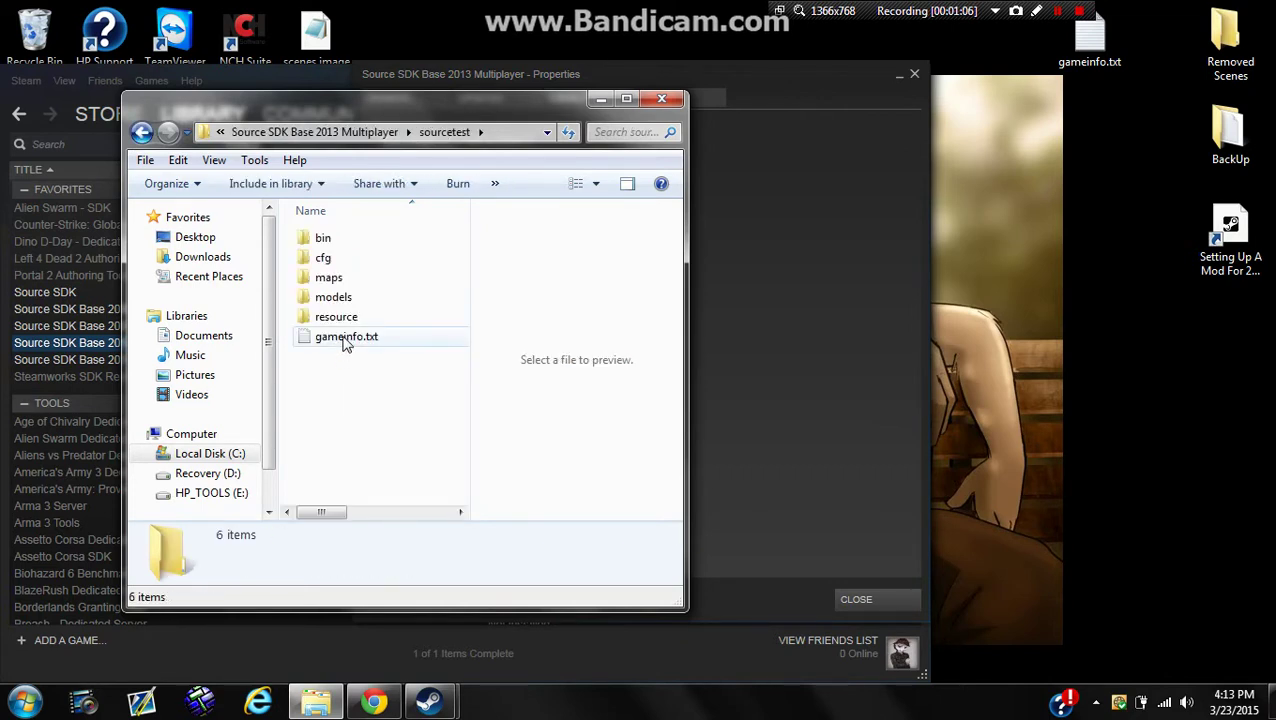
{"action": "mouse_move", "coordinate": [346, 337]}
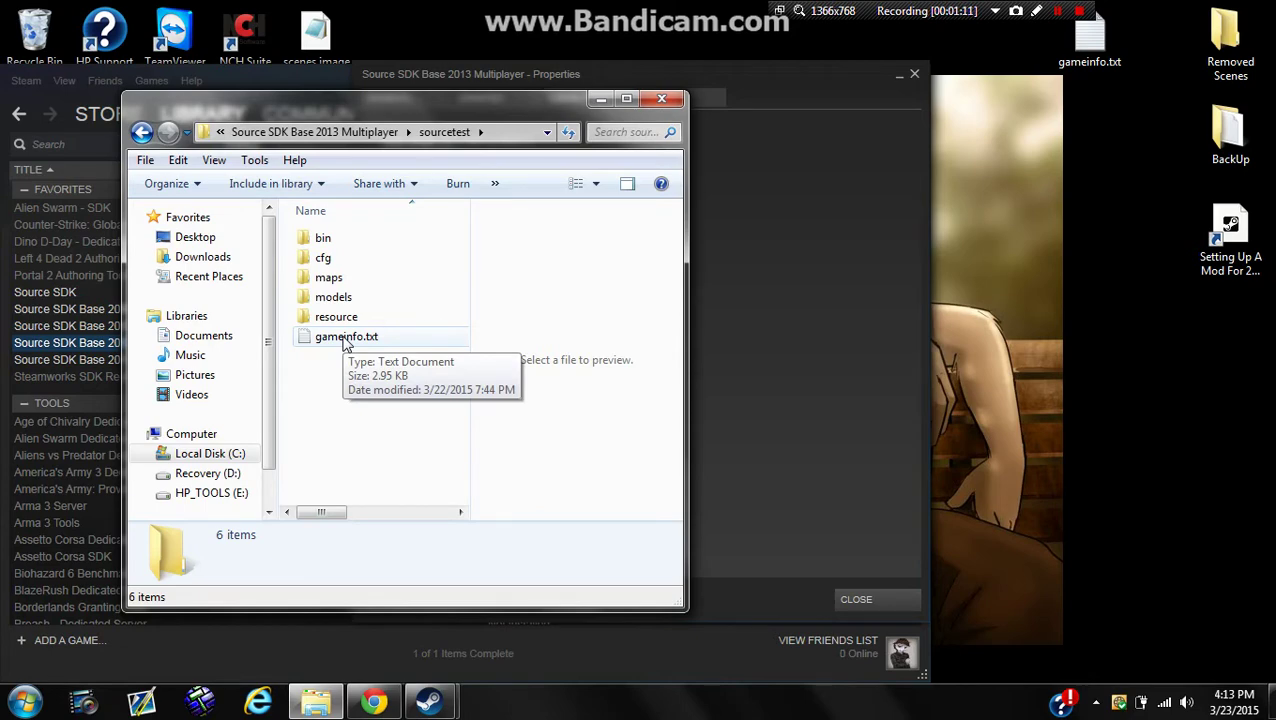
- Open gameinfo.txt in a maximized Notepad window and scroll to SearchPaths
{"action": "double_click", "coordinate": [345, 338]}
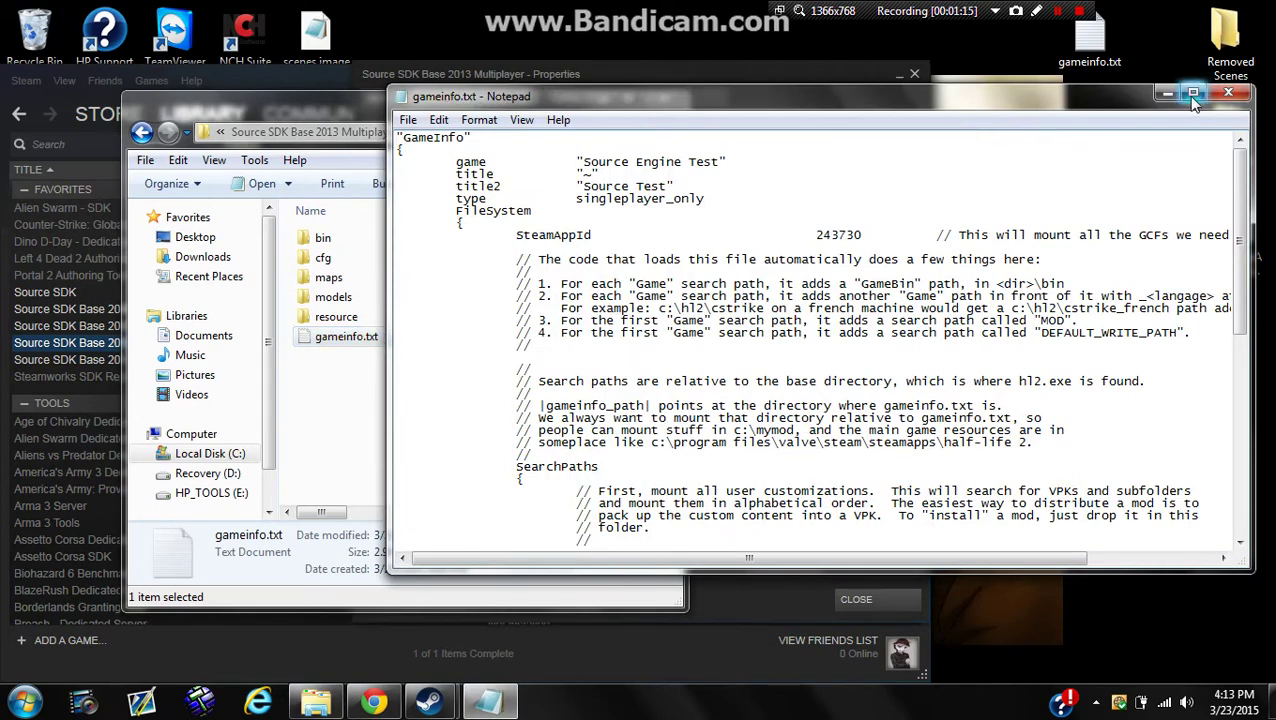
{"action": "left_click", "coordinate": [1192, 92]}
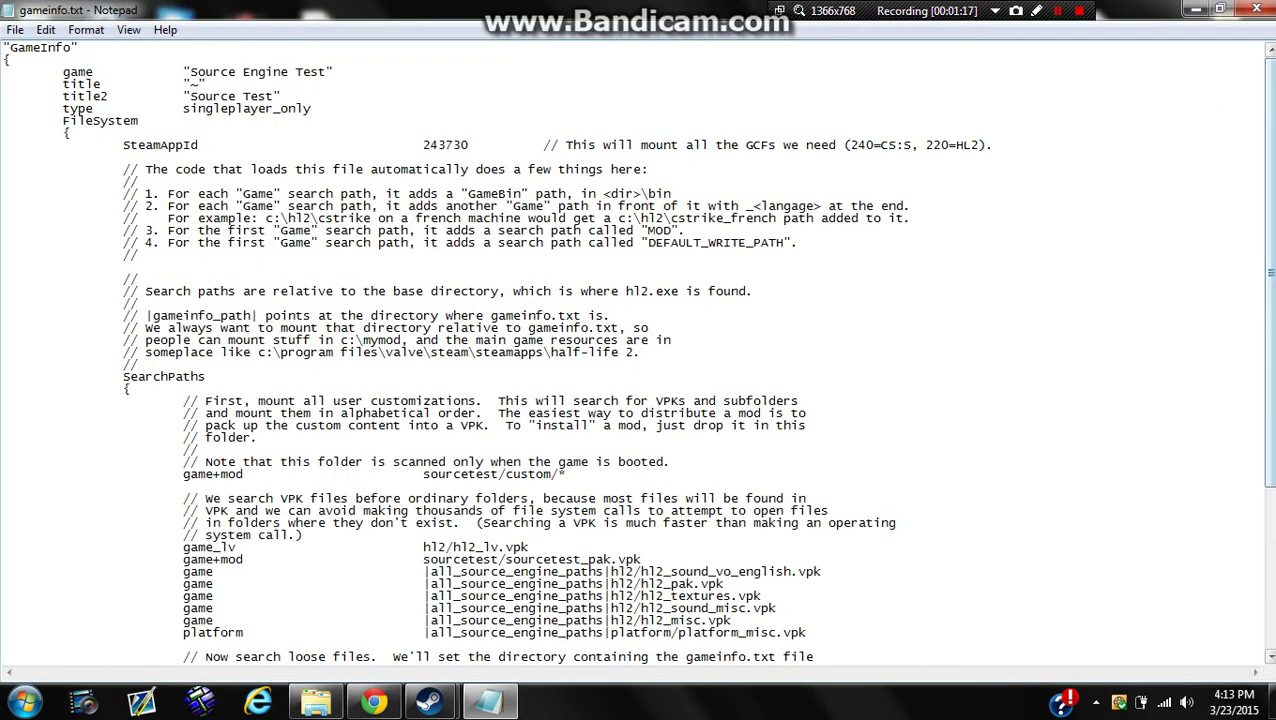
{"action": "left_click_drag", "start_coordinate": [1268, 235], "coordinate": [1271, 450]}
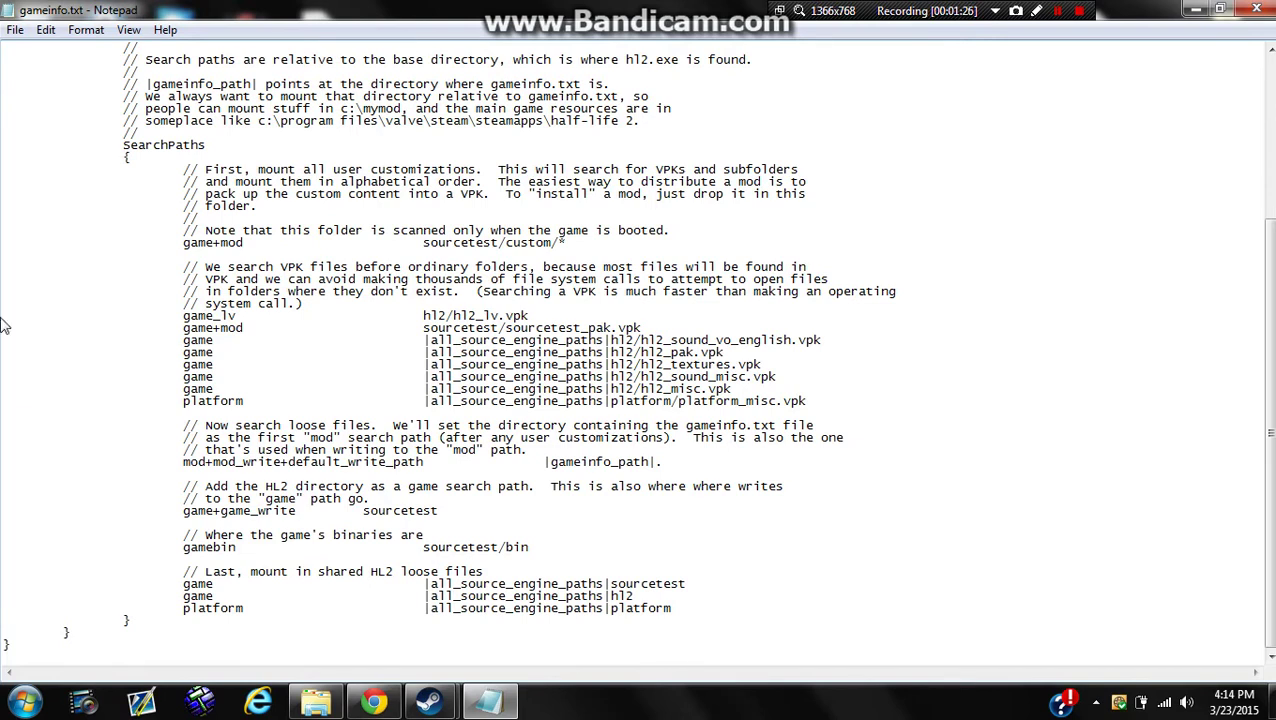
- Select the game_lv and game+mod search-path lines
{"action": "left_click_drag", "start_coordinate": [3, 316], "coordinate": [640, 328]}
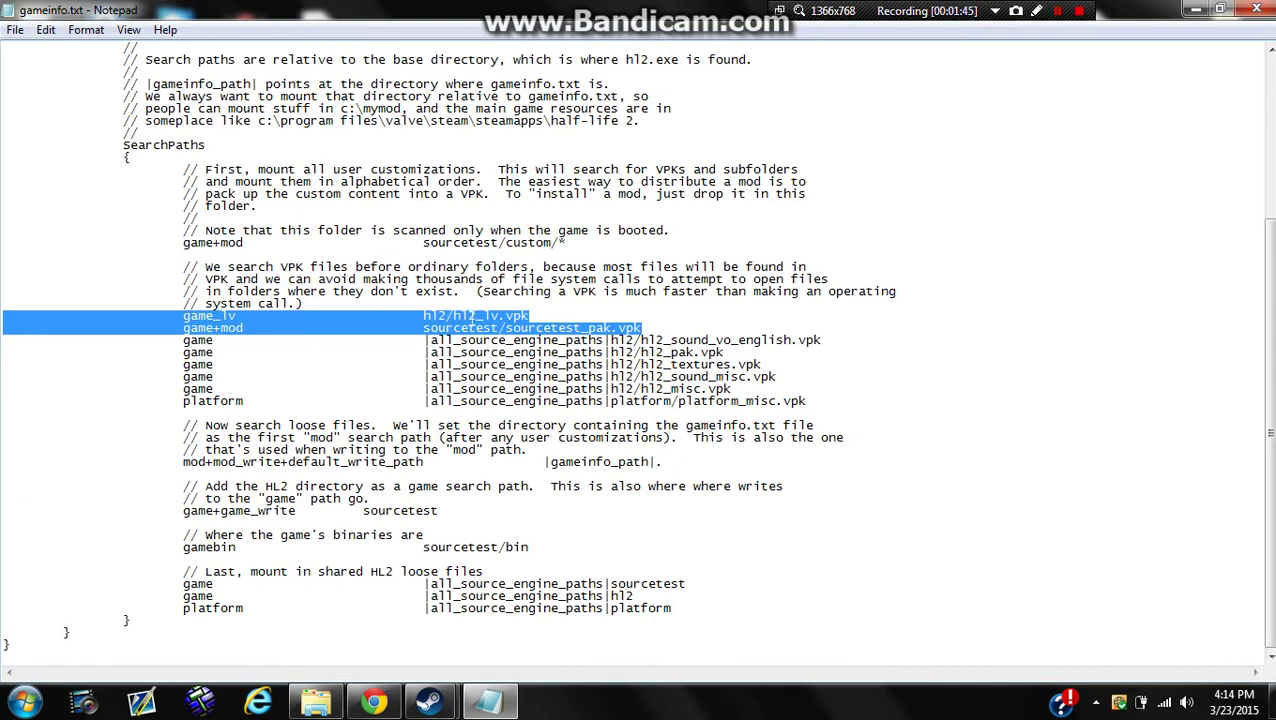
{"action": "left_click", "coordinate": [450, 340]}
{"action": "left_click_drag", "start_coordinate": [8, 352], "coordinate": [243, 352]}
{"action": "left_click_drag", "start_coordinate": [6, 340], "coordinate": [6, 398]}
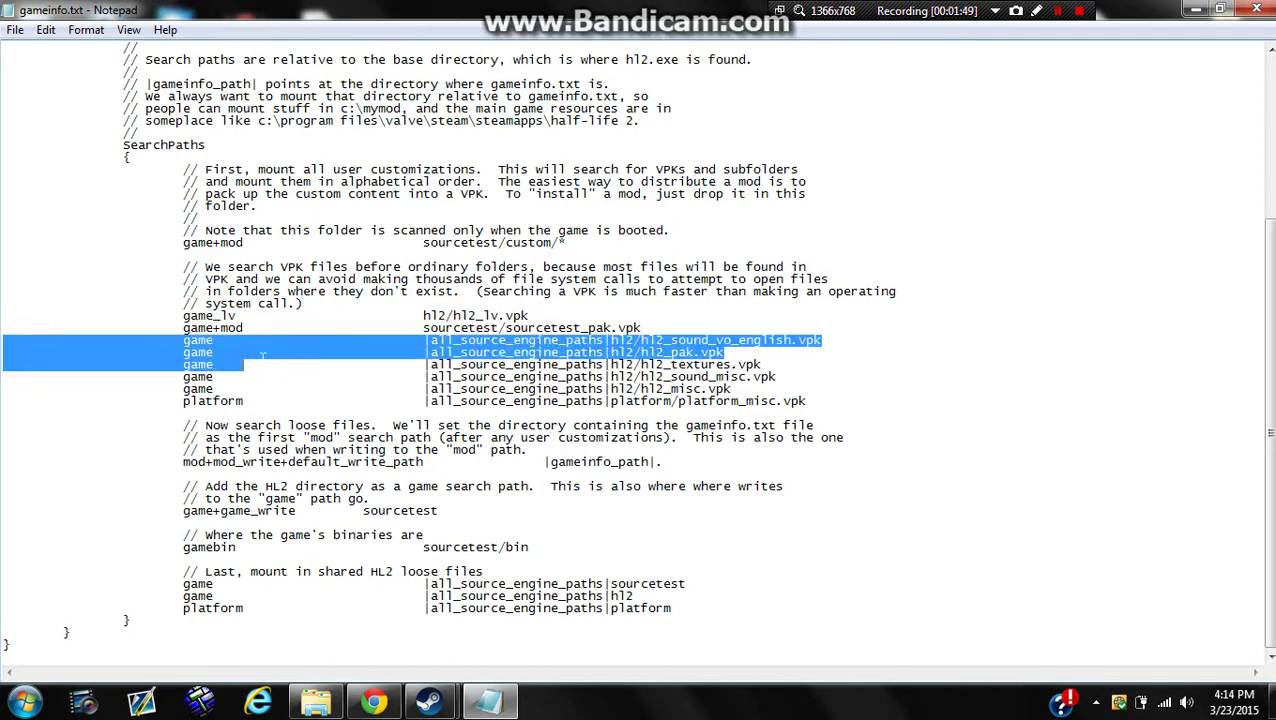
{"action": "key", "text": "shift+End"}
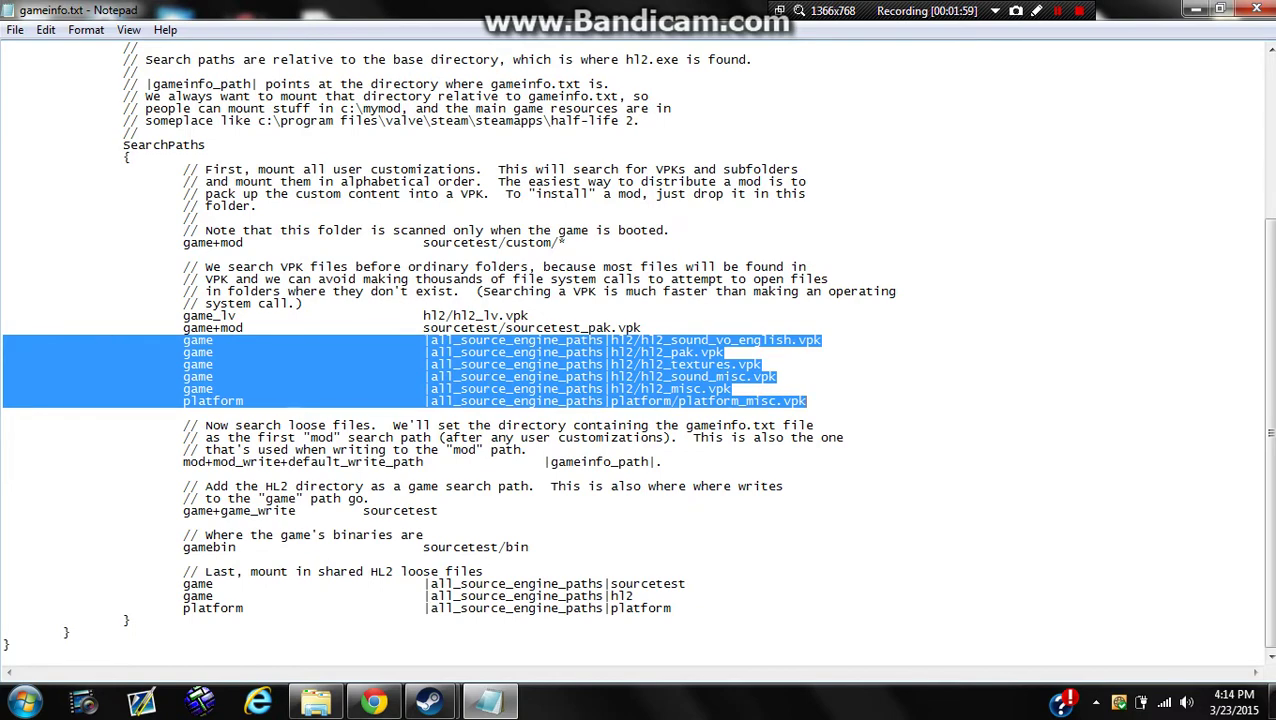
{"action": "left_click_drag", "start_coordinate": [5, 315], "coordinate": [5, 330]}
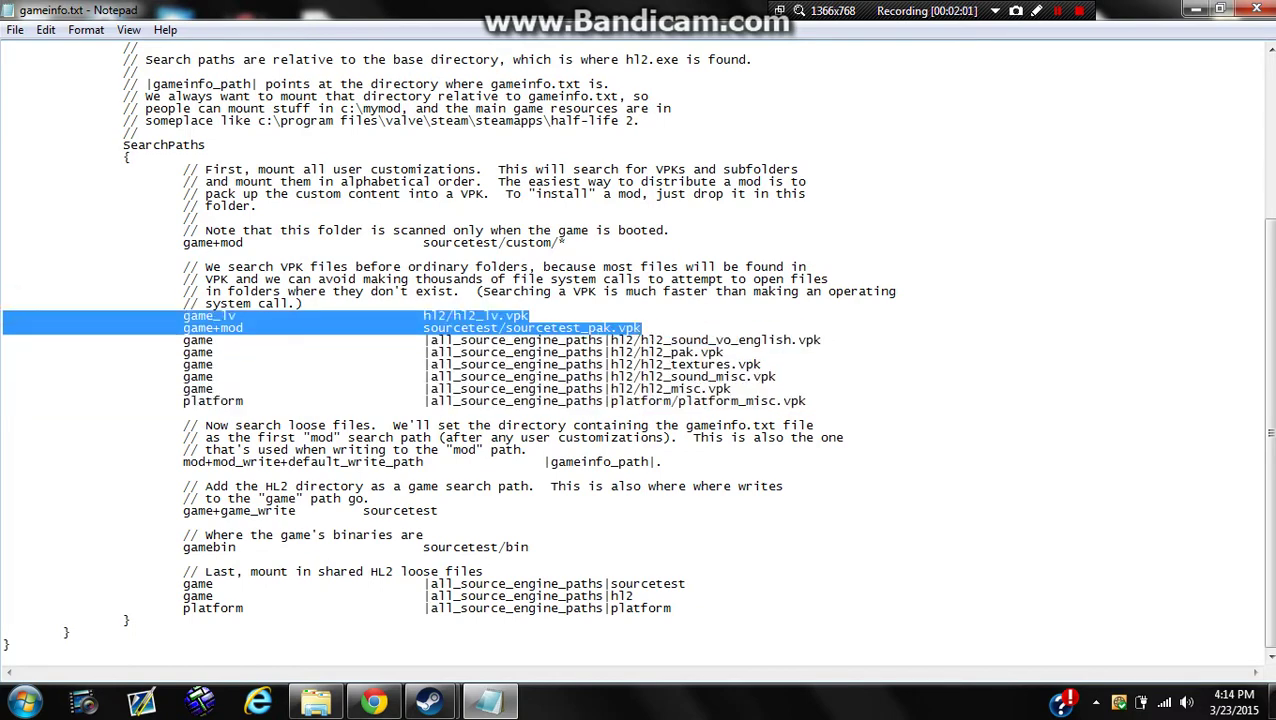
- Replace the game_lv and game+mod lines with a new game entry starting "|gameinfo_path|
{"action": "key", "text": "Delete"}
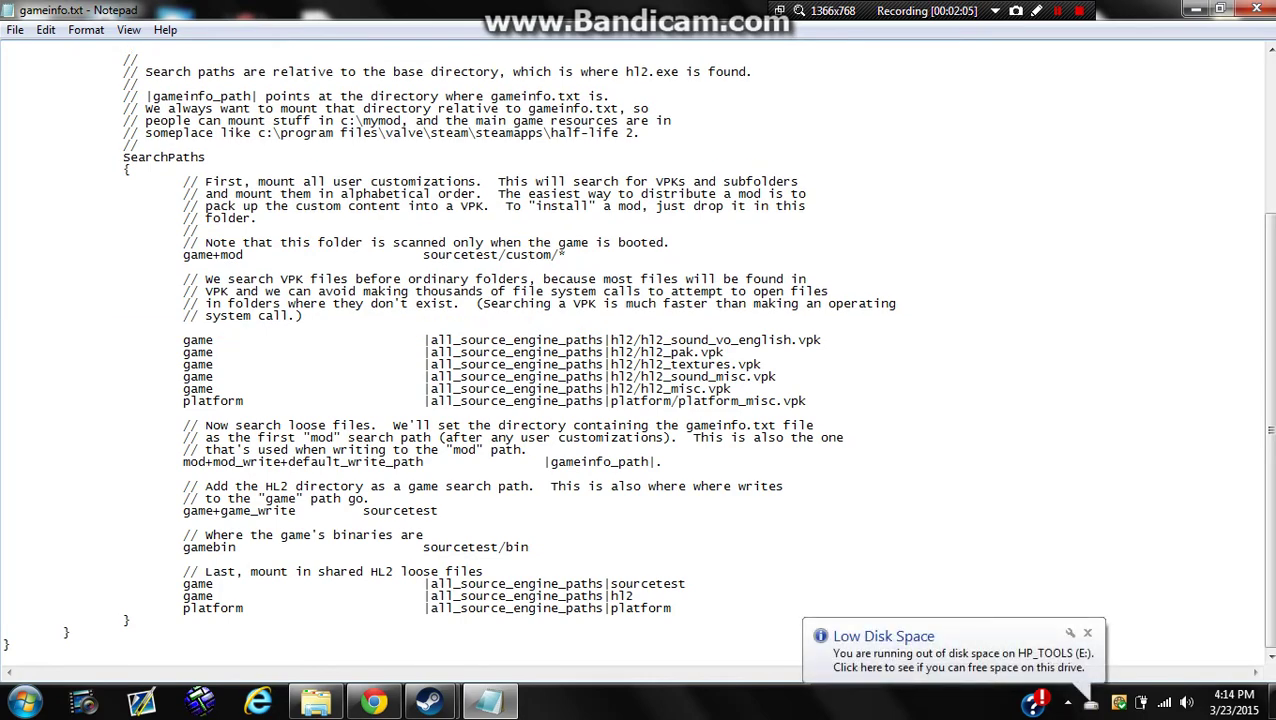
{"action": "key", "text": "Return"}
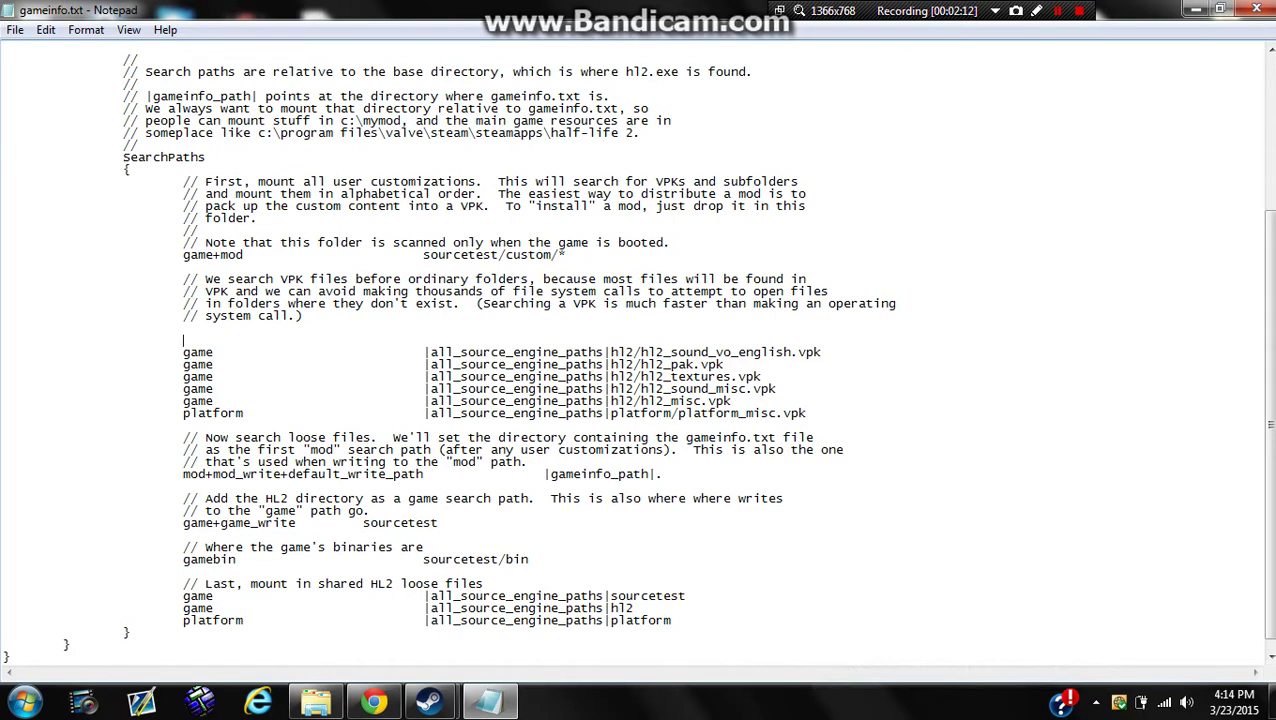
{"action": "type", "text": "game"}
{"action": "key", "text": "Tab"}
{"action": "type", "text": "\""}
{"action": "type", "text": "gameinfo_path"}
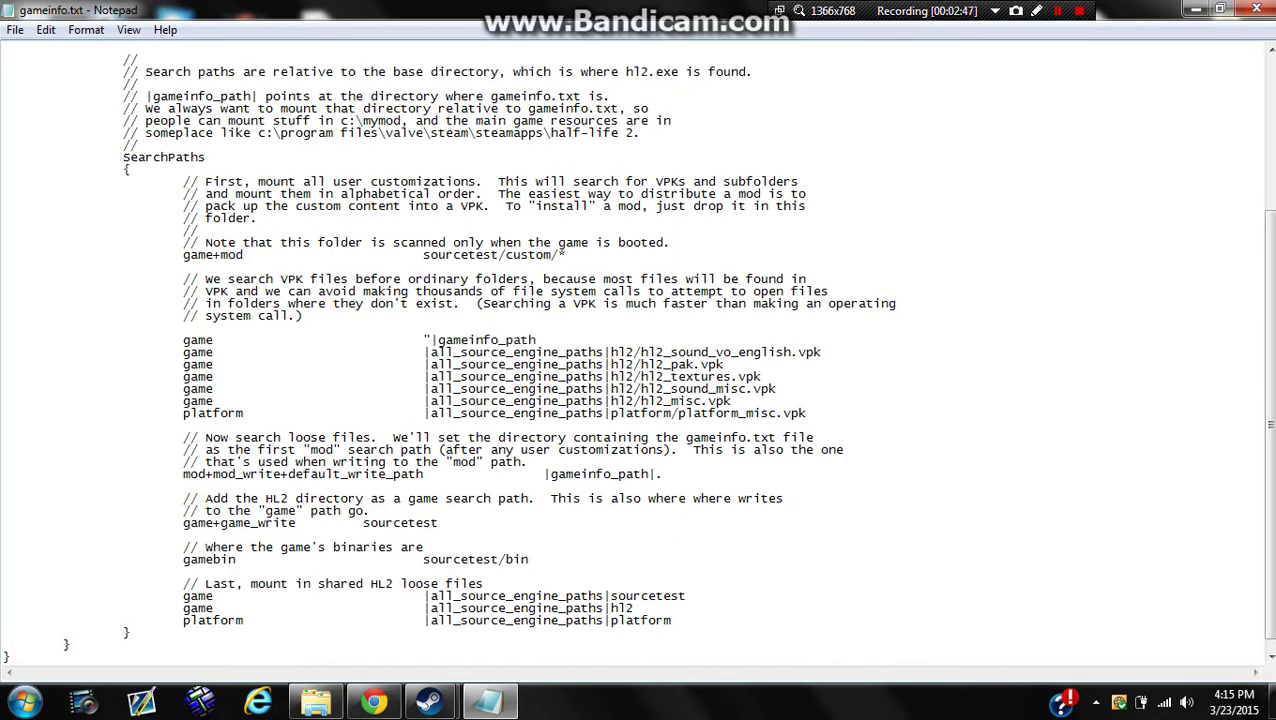
{"action": "type", "text": "|"}
- Navigate up to steamapps, then into sourcemods\Underhell
{"action": "left_click", "coordinate": [1196, 12]}
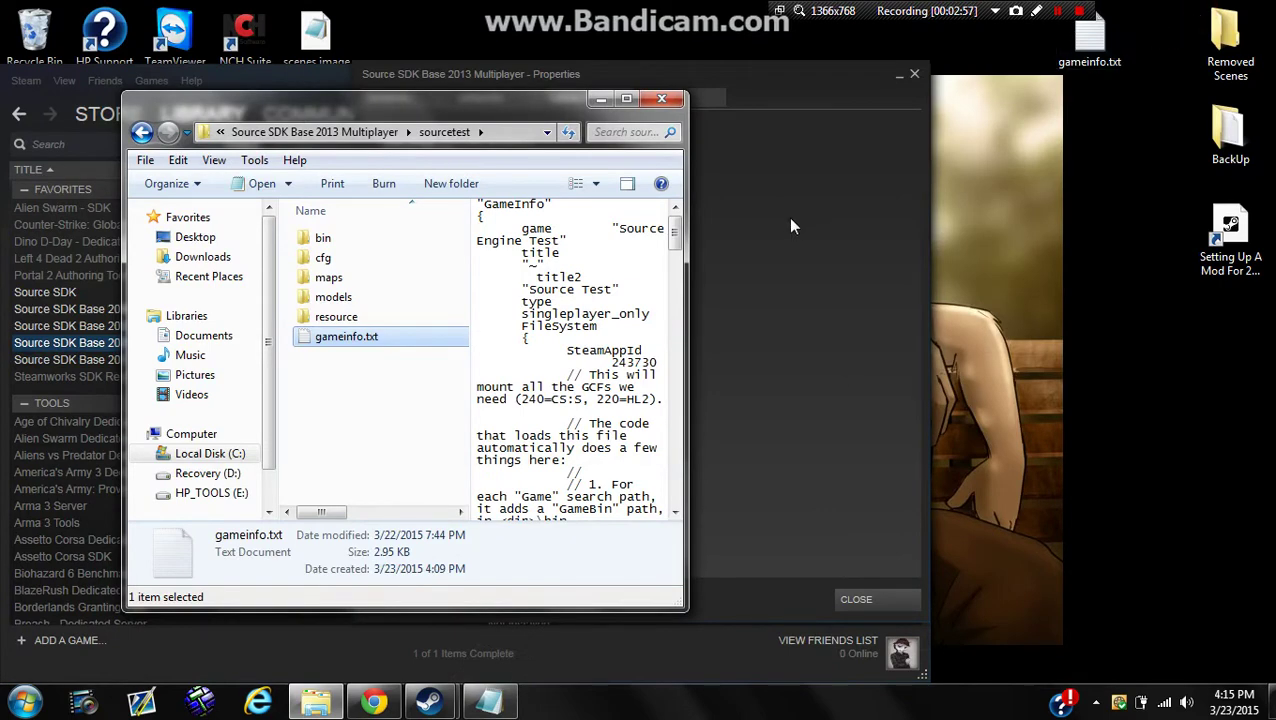
{"action": "left_click_drag", "start_coordinate": [455, 104], "coordinate": [816, 121]}
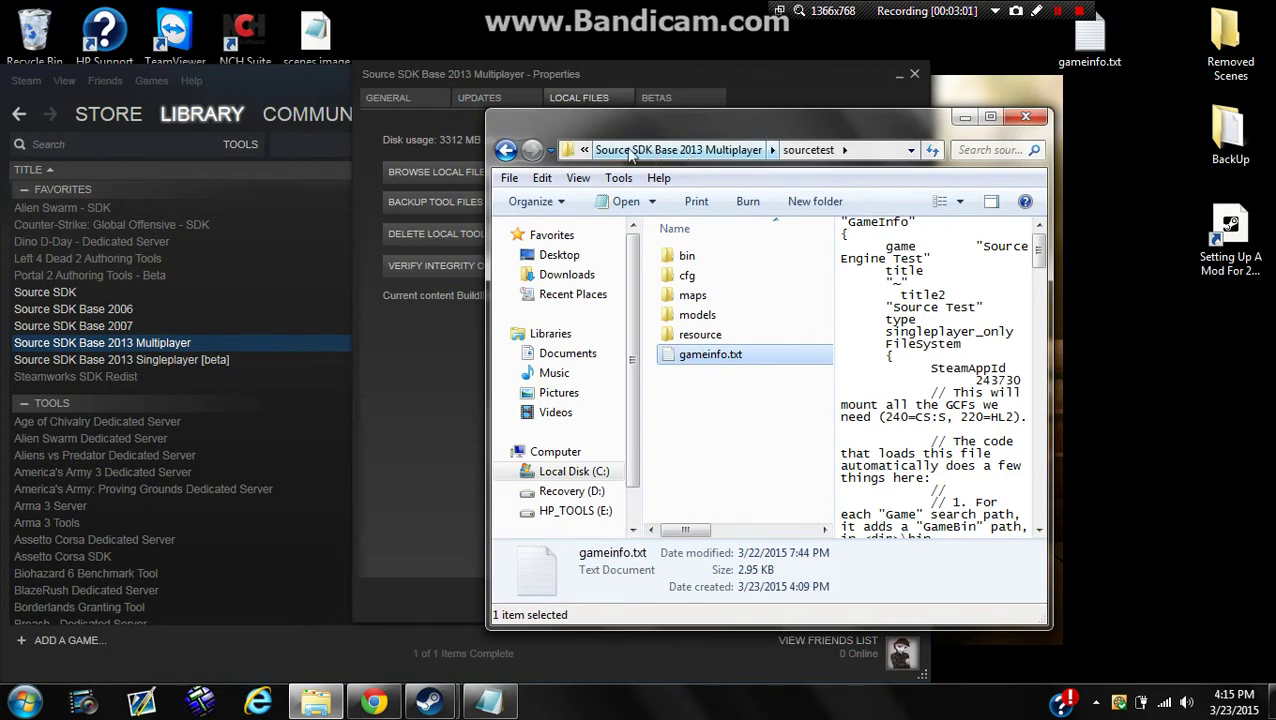
{"action": "left_click", "coordinate": [616, 152]}
{"action": "left_click", "coordinate": [633, 152]}
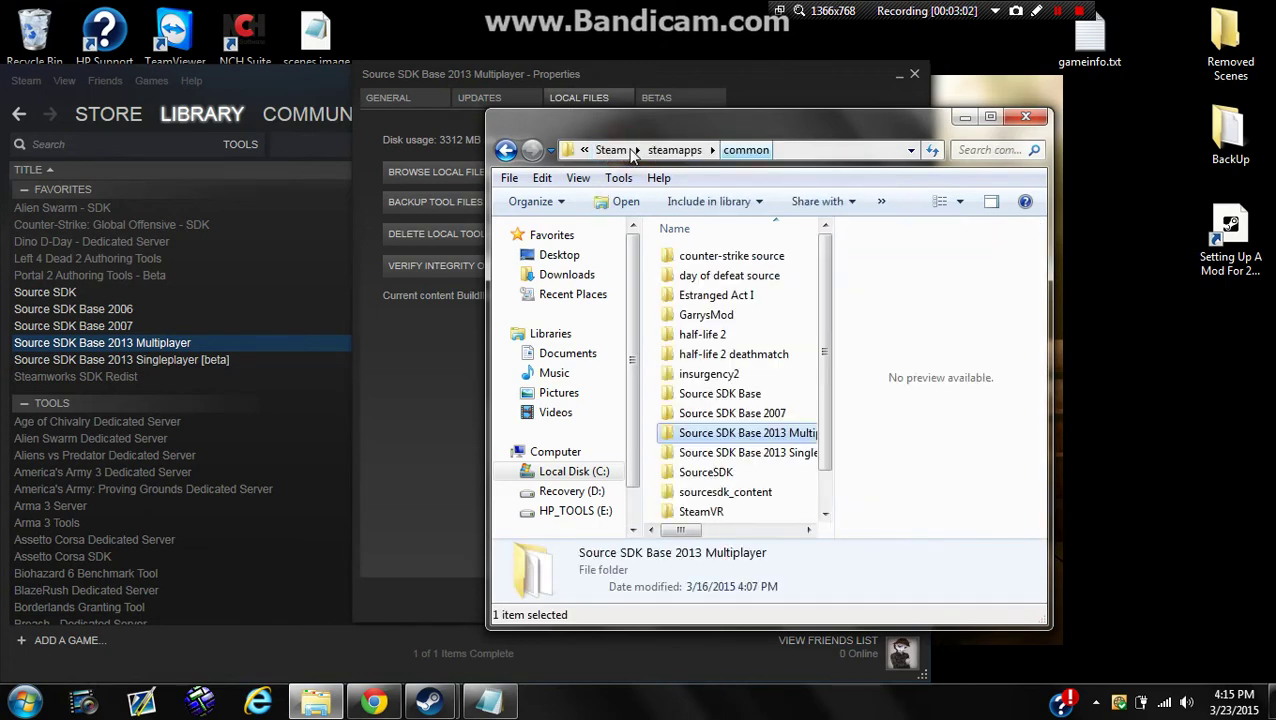
{"action": "left_click", "coordinate": [677, 152]}
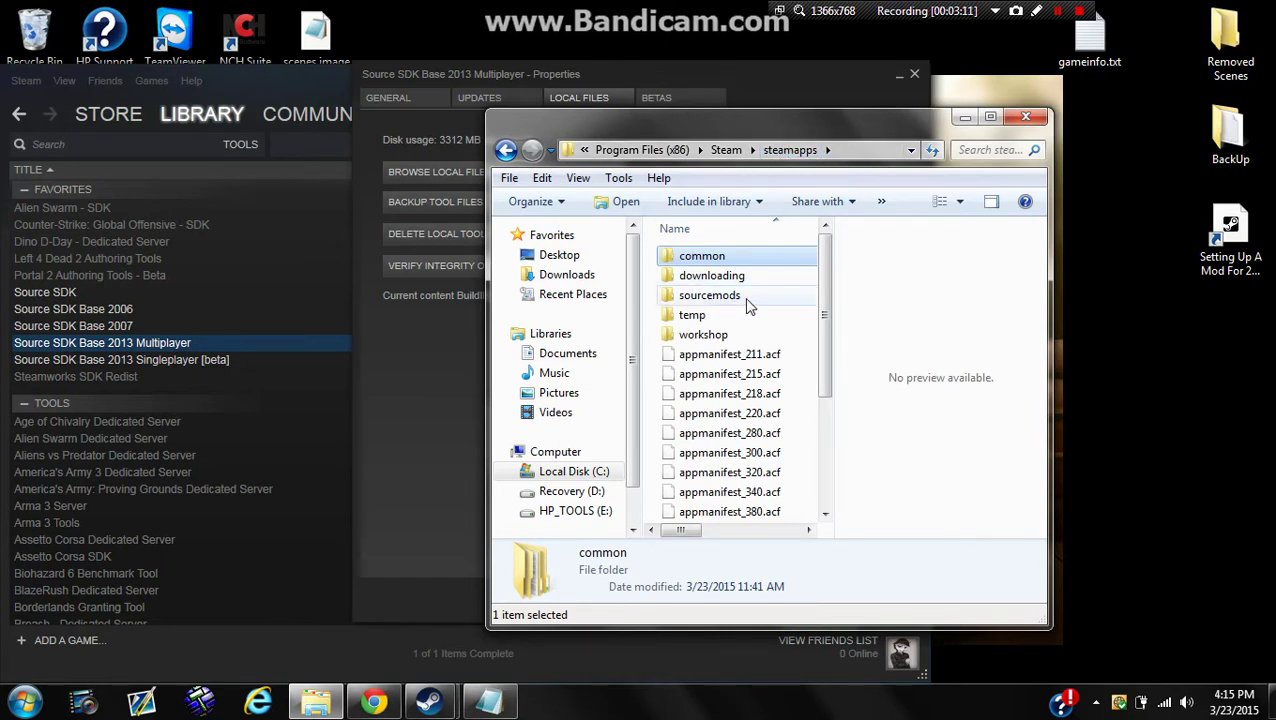
{"action": "mouse_move", "coordinate": [709, 295]}
{"action": "double_click", "coordinate": [748, 300]}
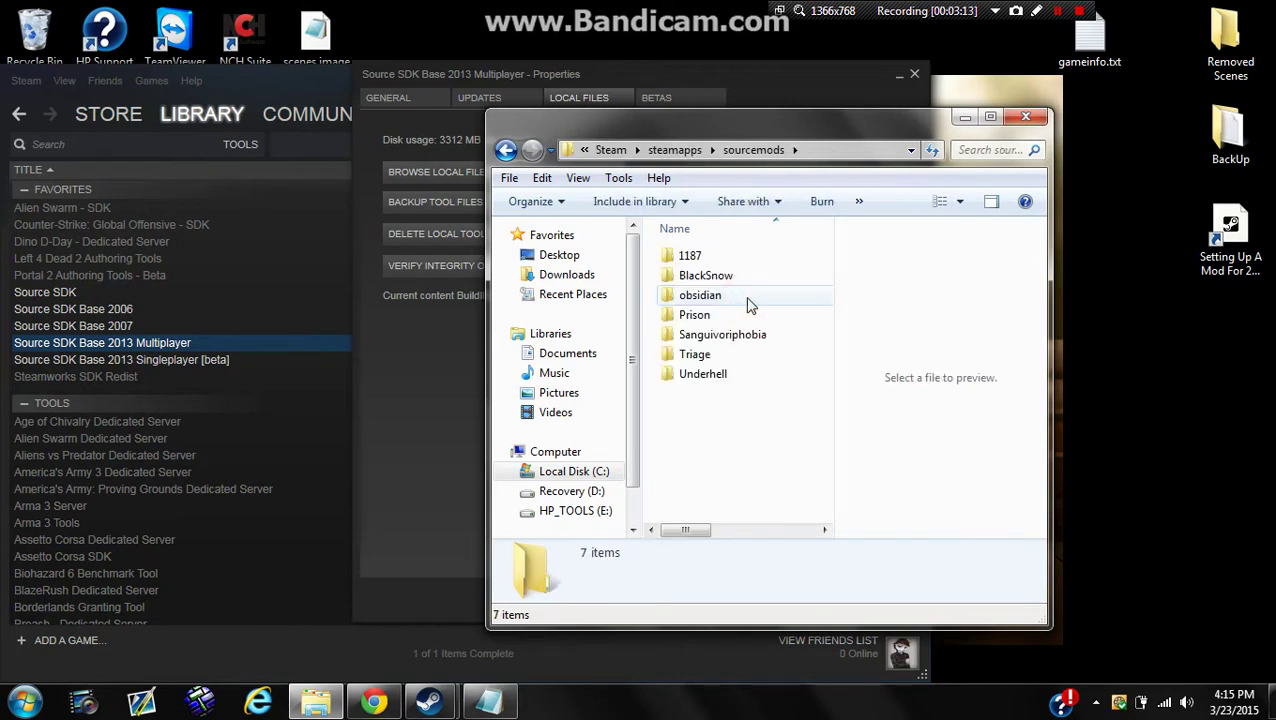
{"action": "double_click", "coordinate": [714, 383]}
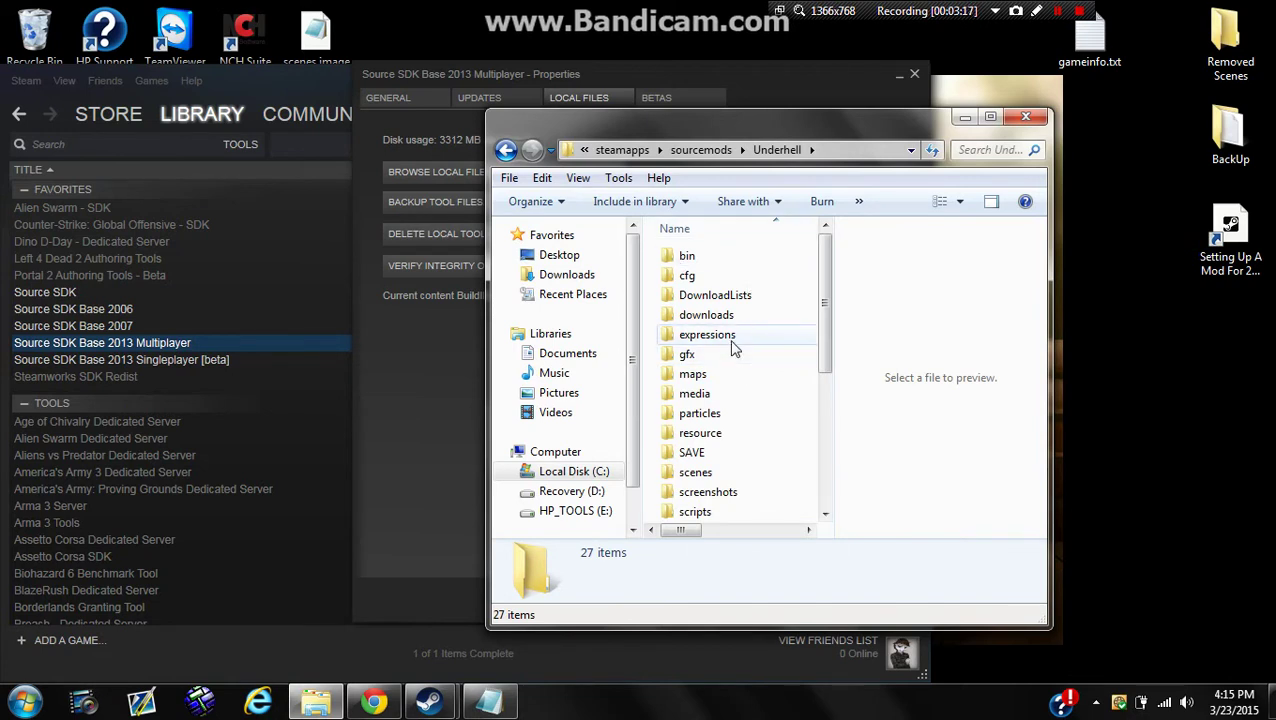
- Copy the Underhell folder's full path from the address bar
{"action": "left_click", "coordinate": [853, 152]}
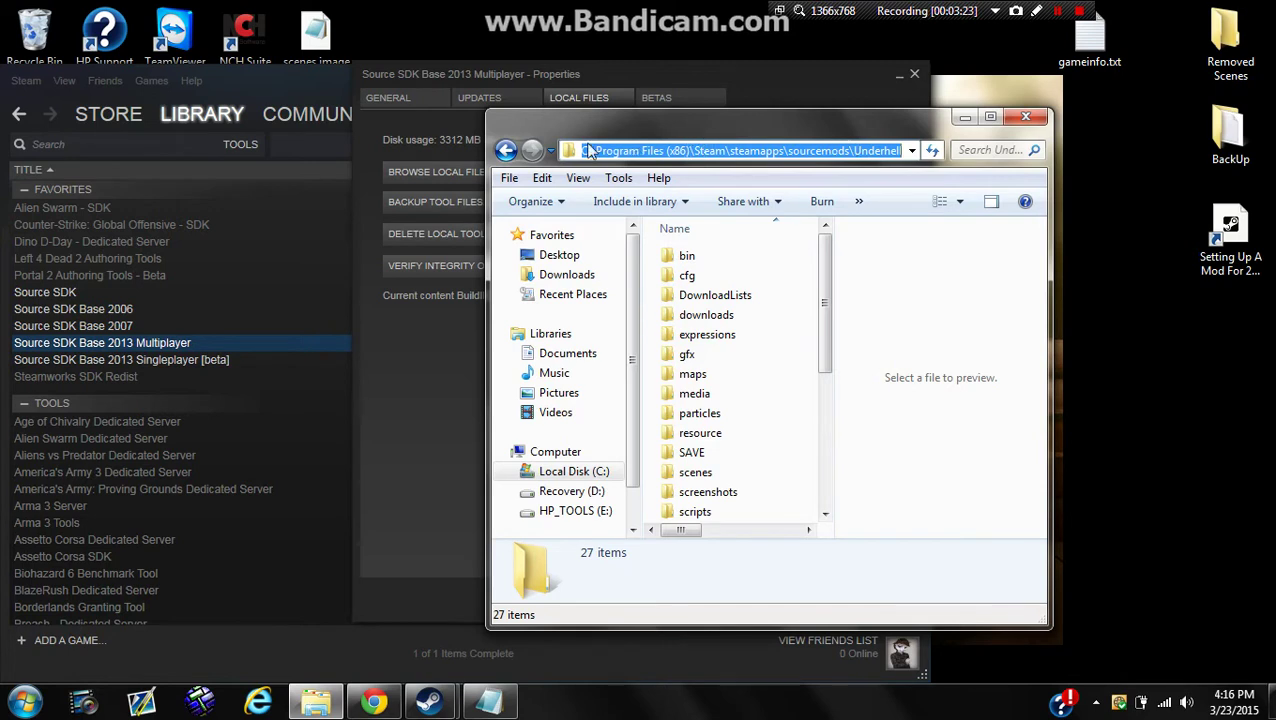
{"action": "right_click", "coordinate": [820, 148]}
{"action": "left_click", "coordinate": [850, 204]}
- Paste the Underhell folder path after |gameinfo_path| in the first game entry
{"action": "left_click", "coordinate": [500, 705]}
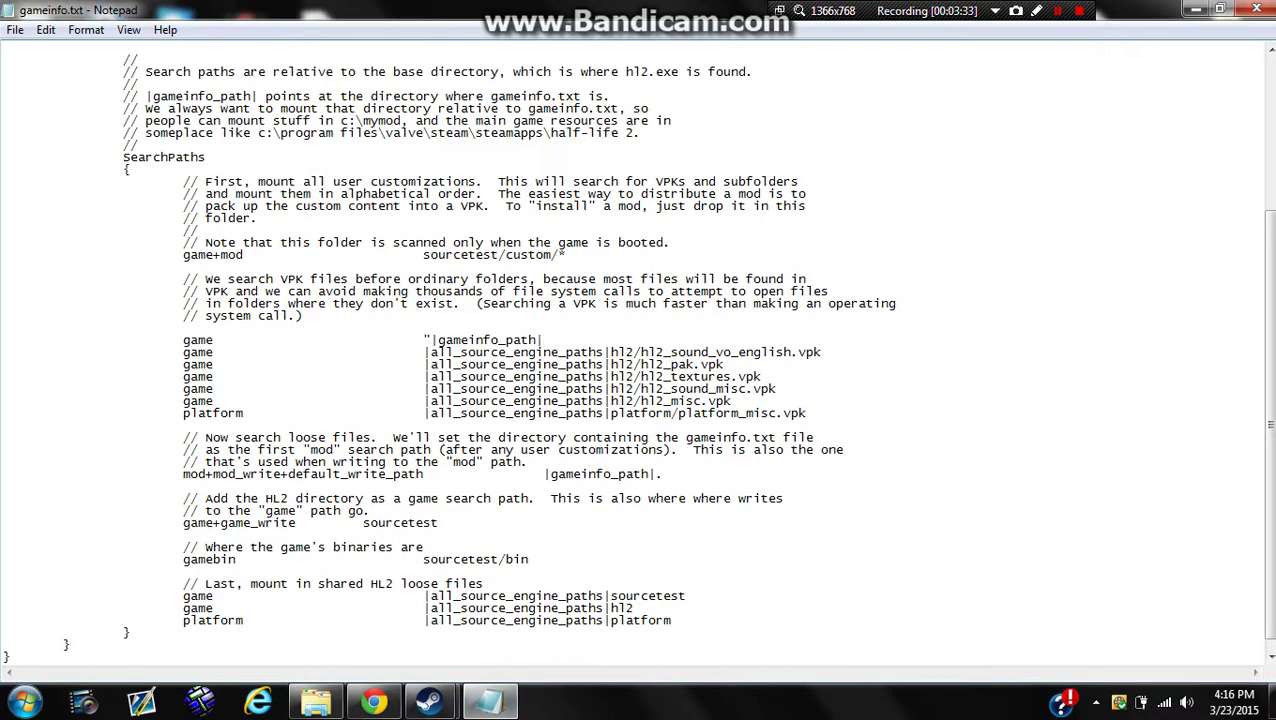
{"action": "right_click", "coordinate": [548, 340]}
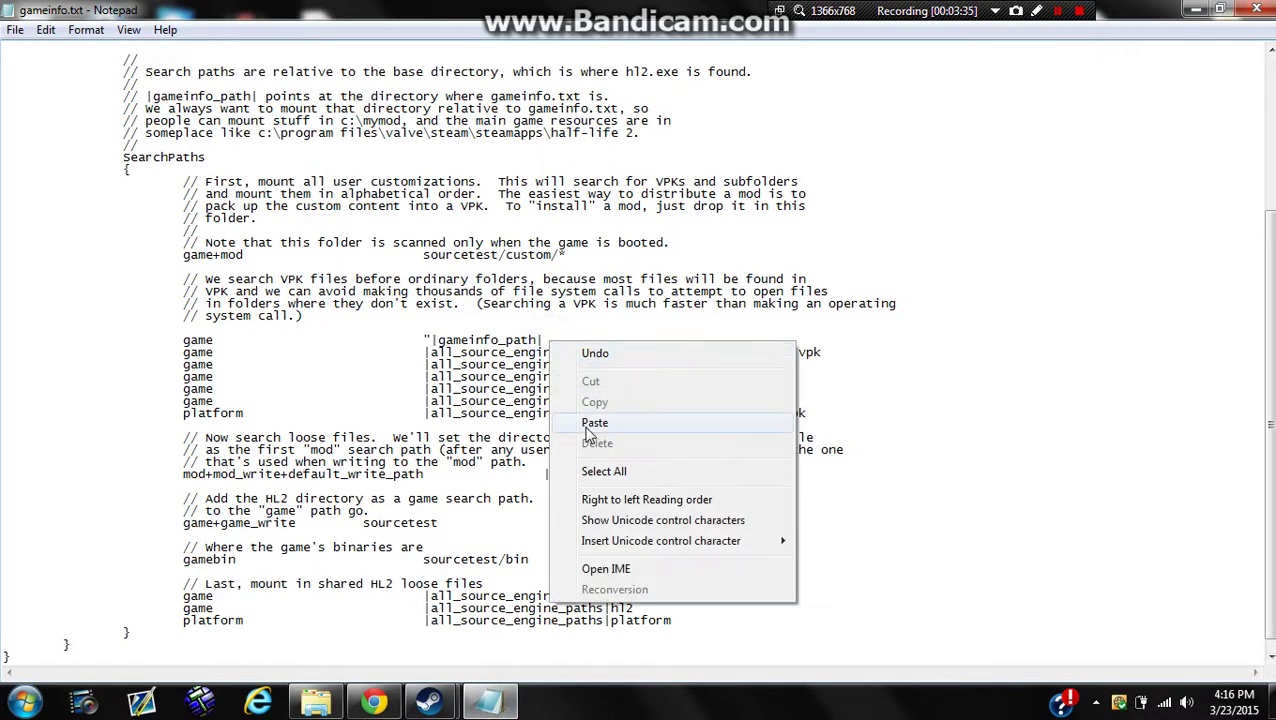
{"action": "left_click", "coordinate": [588, 422]}
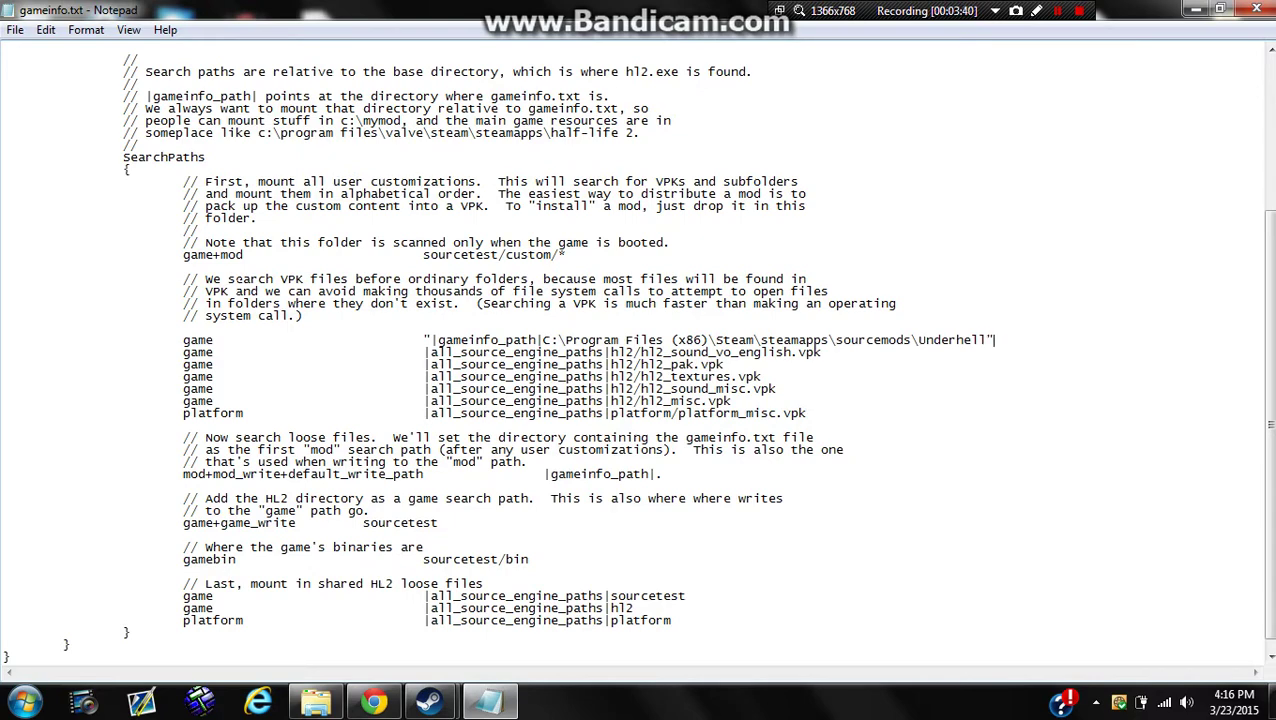
- Save gameinfo.txt and close the Underhell folder window
{"action": "left_click", "coordinate": [14, 30]}
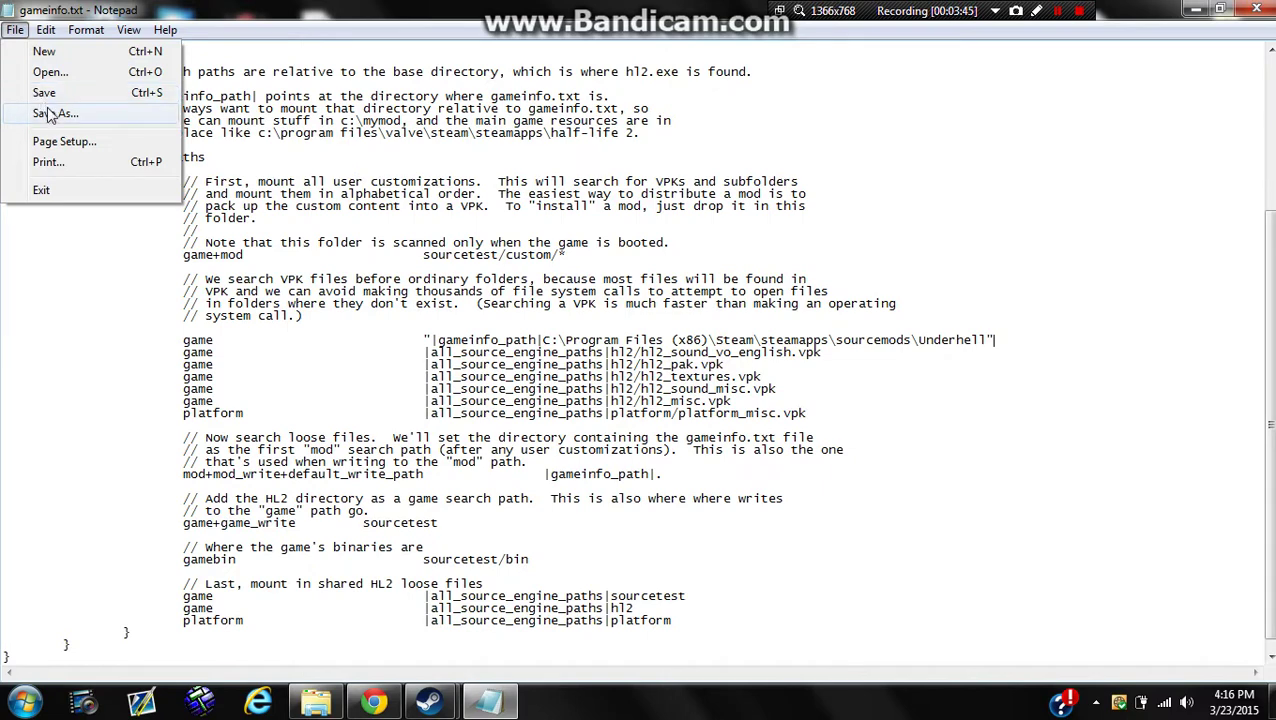
{"action": "left_click", "coordinate": [44, 91]}
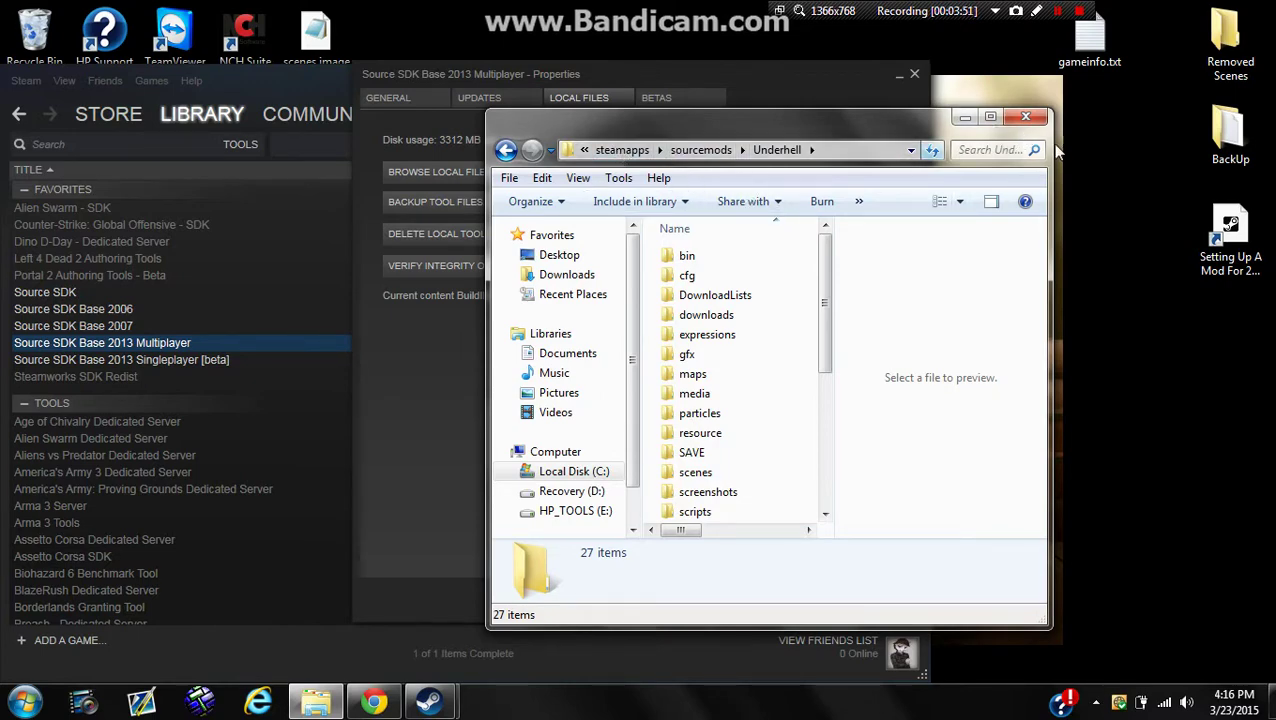
{"action": "left_click", "coordinate": [1022, 119]}
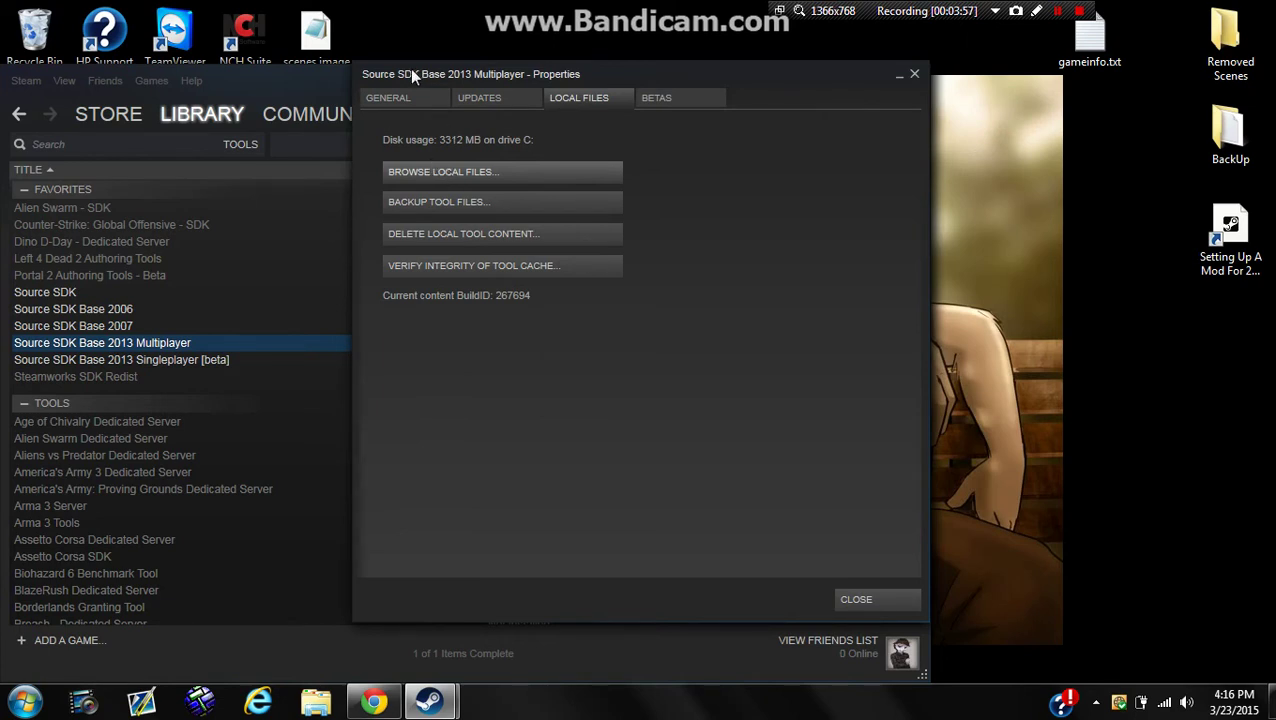
- Create a hammer.exe shortcut in the SDK's bin folder, then minimize Steam
{"action": "left_click", "coordinate": [451, 175]}
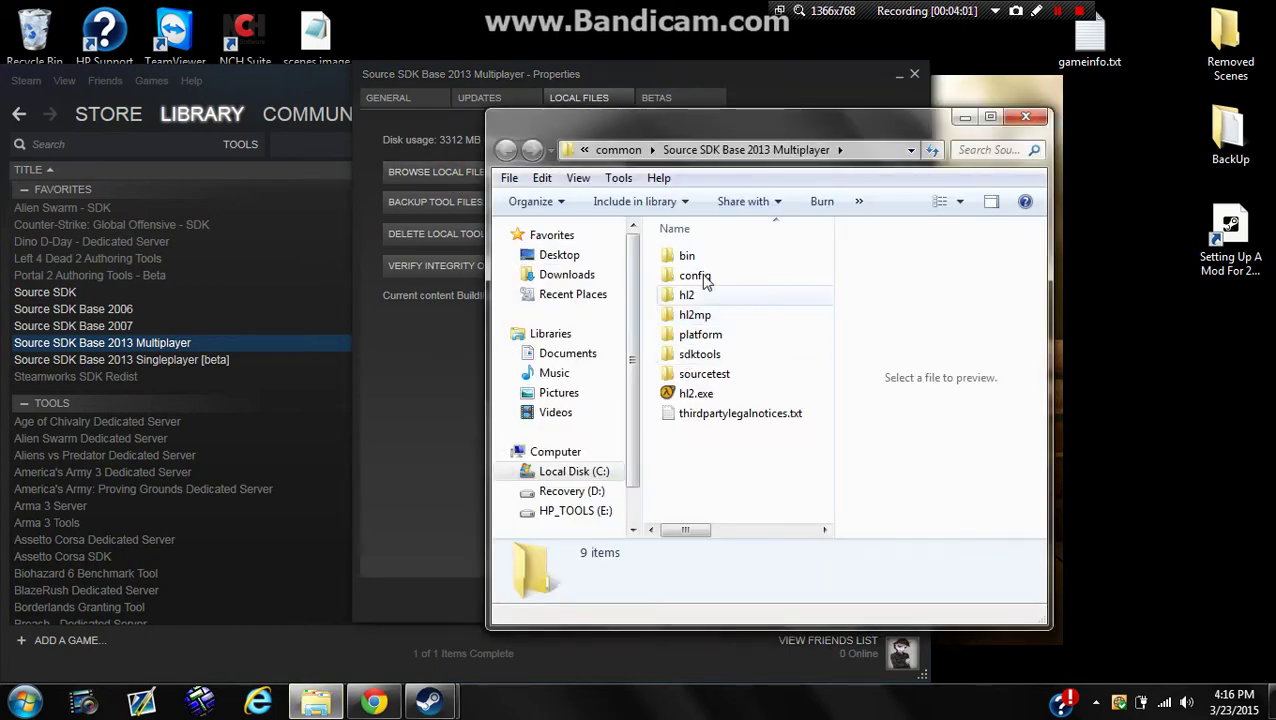
{"action": "double_click", "coordinate": [690, 256]}
{"action": "left_click_drag", "start_coordinate": [826, 247], "coordinate": [826, 322]}
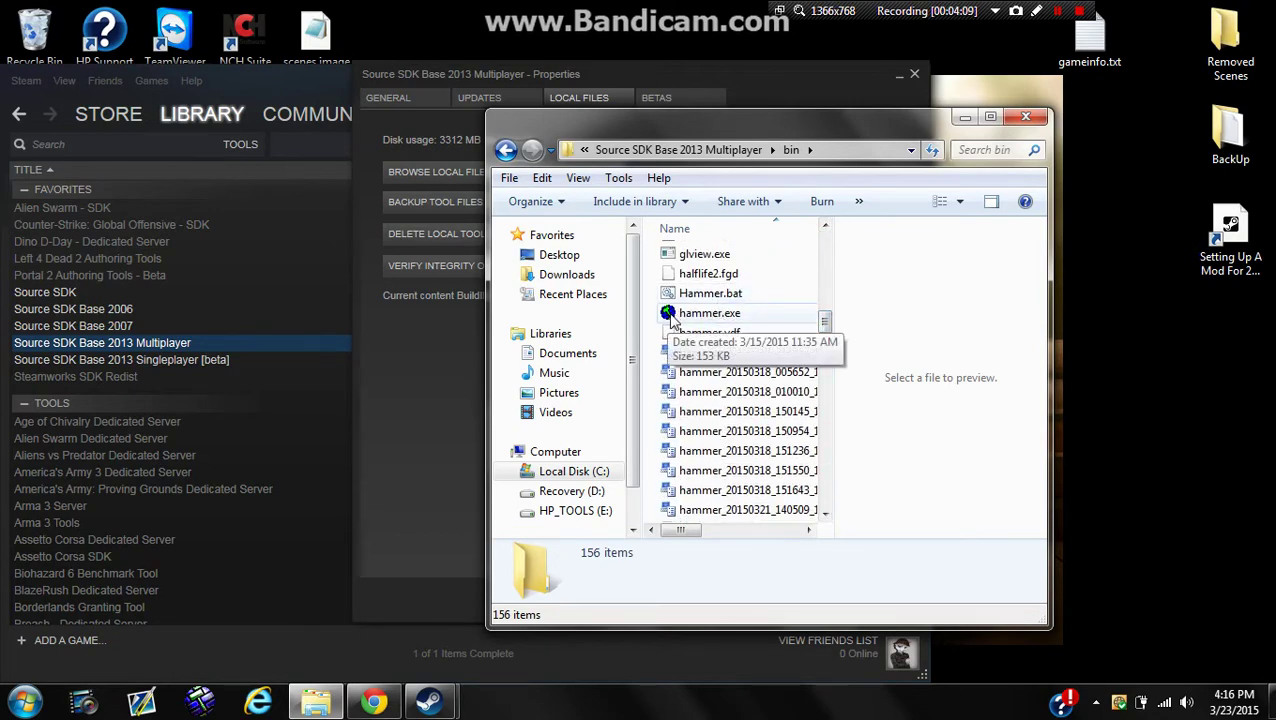
{"action": "double_click", "coordinate": [727, 316]}
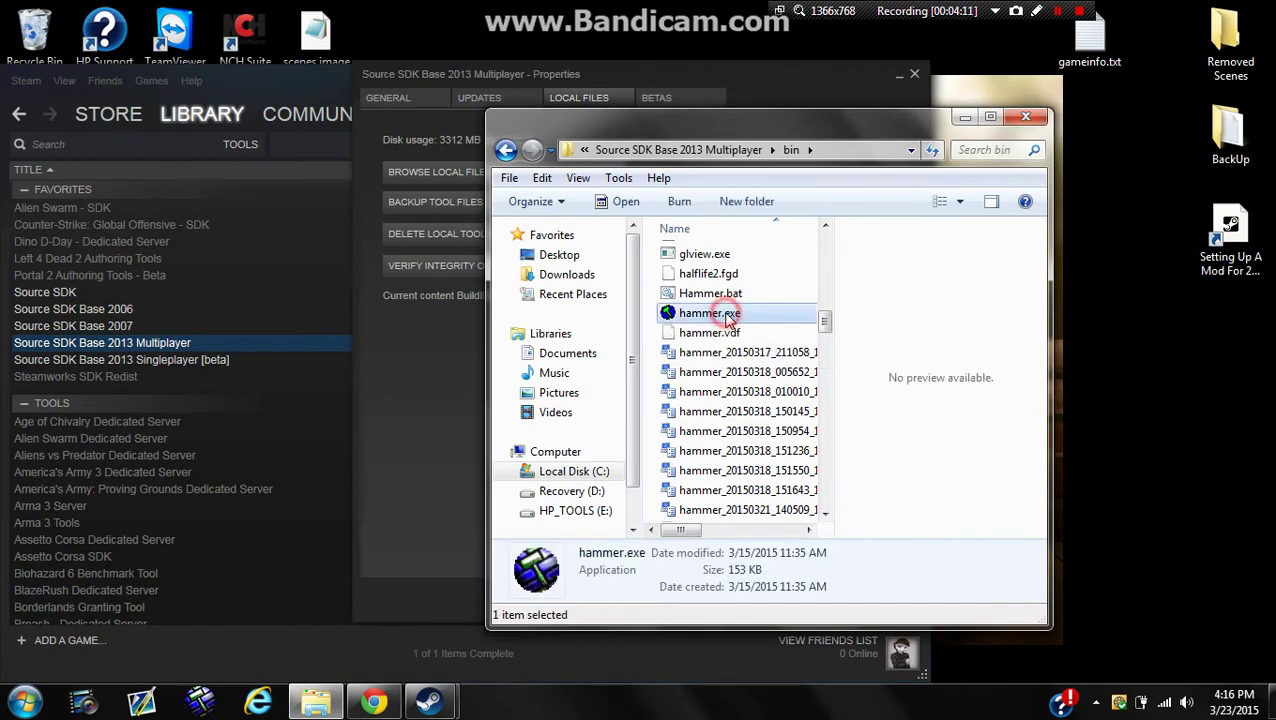
{"action": "right_click", "coordinate": [714, 316]}
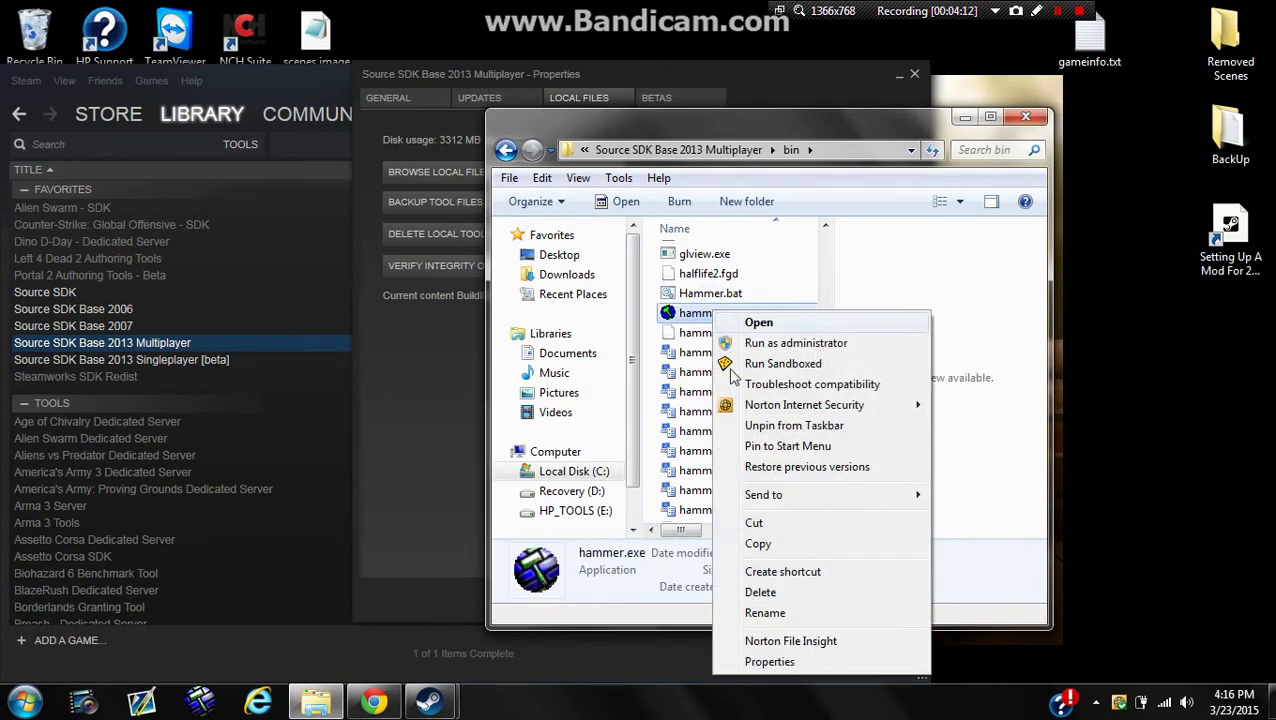
{"action": "left_click", "coordinate": [771, 572]}
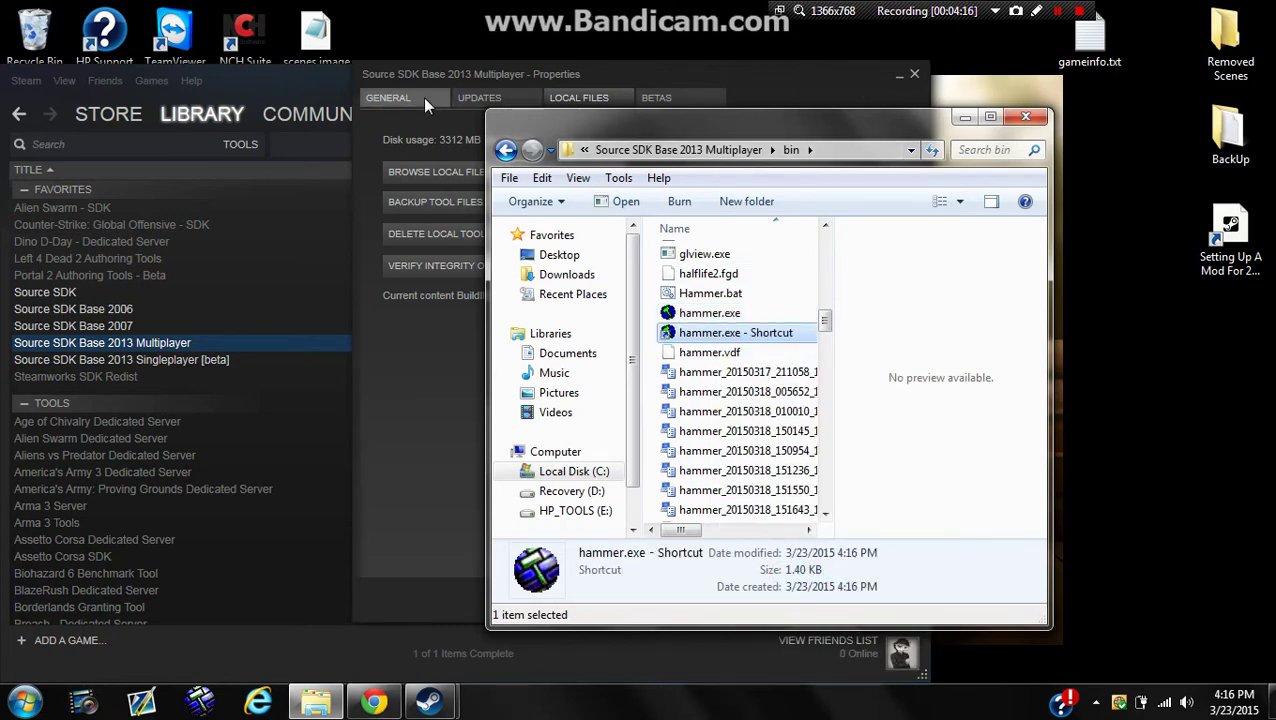
{"action": "left_click", "coordinate": [318, 72]}
- Close Steam Properties and drag the hammer.exe shortcut onto the desktop
{"action": "left_click", "coordinate": [855, 78]}
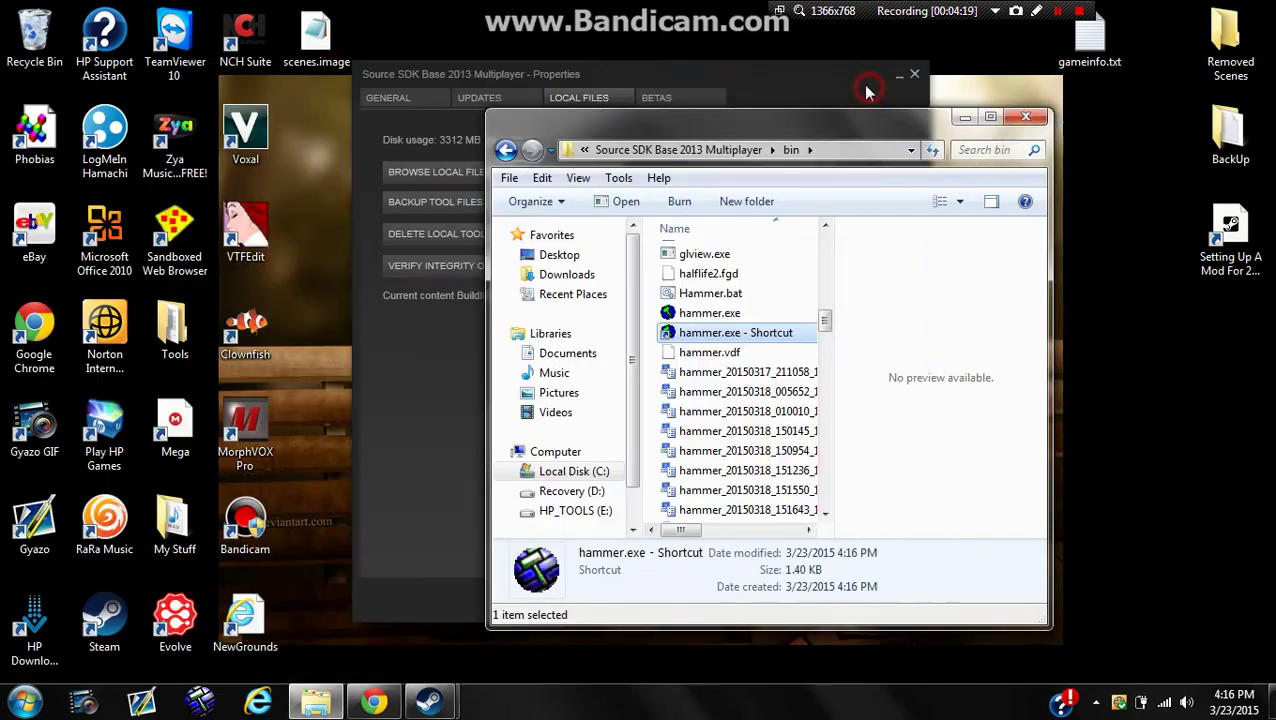
{"action": "left_click", "coordinate": [912, 75]}
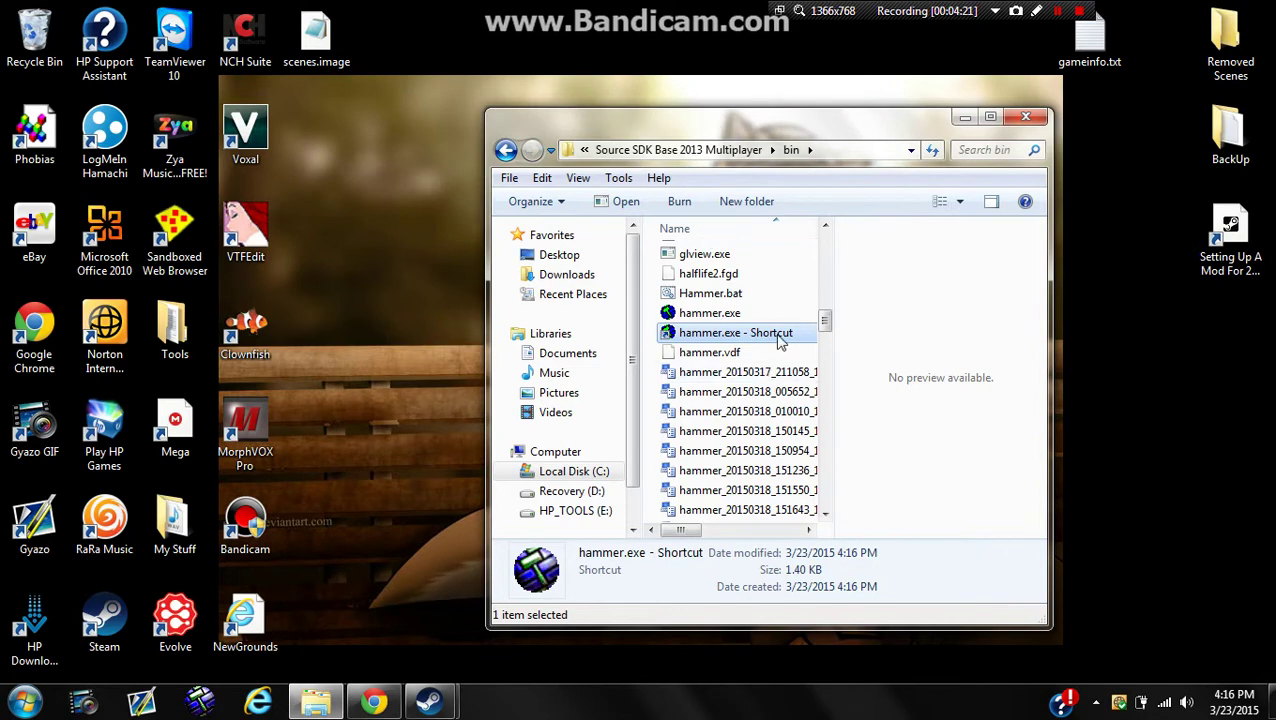
{"action": "mouse_move", "coordinate": [774, 335]}
{"action": "left_mouse_down"}
{"action": "mouse_move", "coordinate": [325, 220]}
{"action": "mouse_move", "coordinate": [324, 120]}
{"action": "left_mouse_up"}
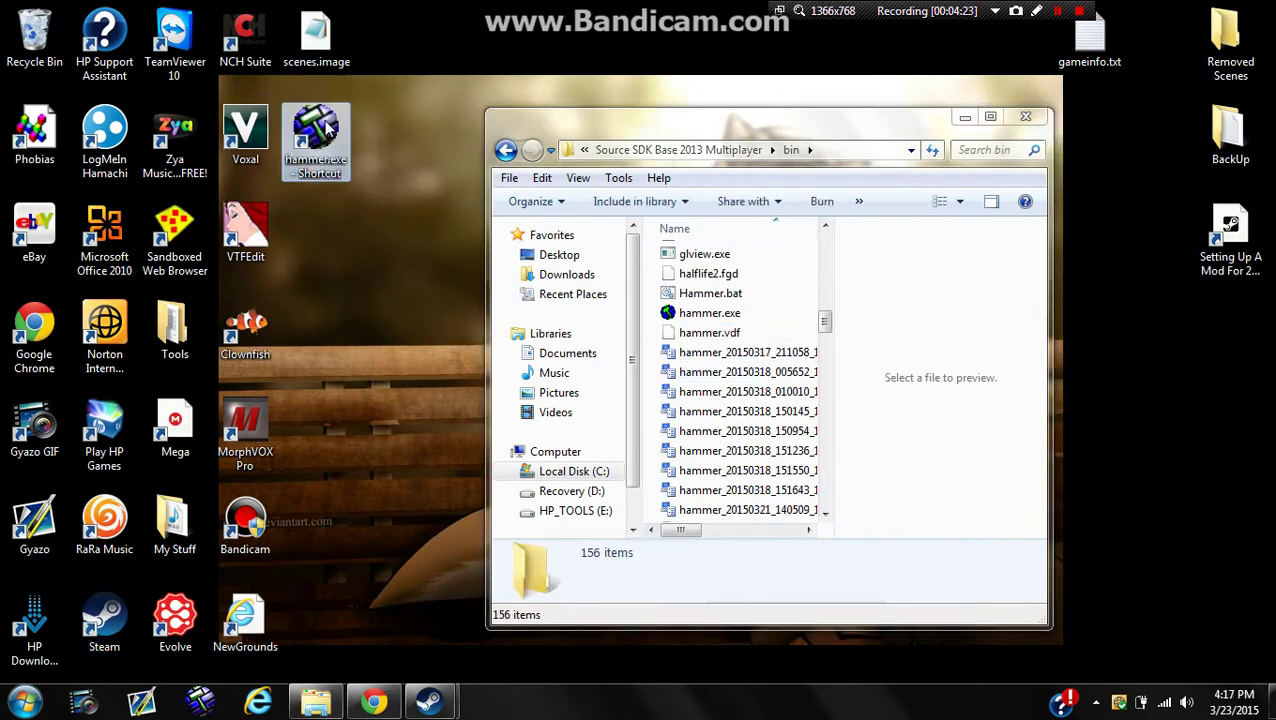
- Rename the desktop shortcut to "Underhell Hammer" and close the bin folder window
{"action": "right_click", "coordinate": [326, 152]}
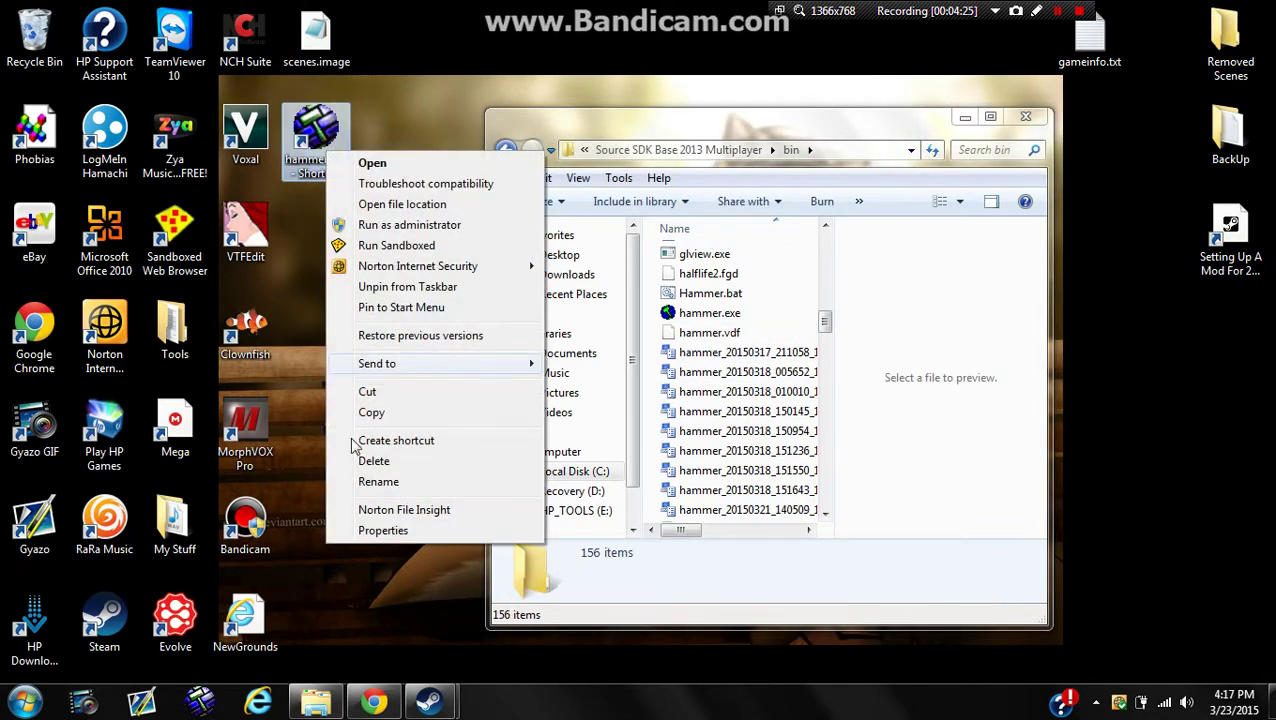
{"action": "left_click", "coordinate": [381, 489]}
{"action": "type", "text": "Und"}
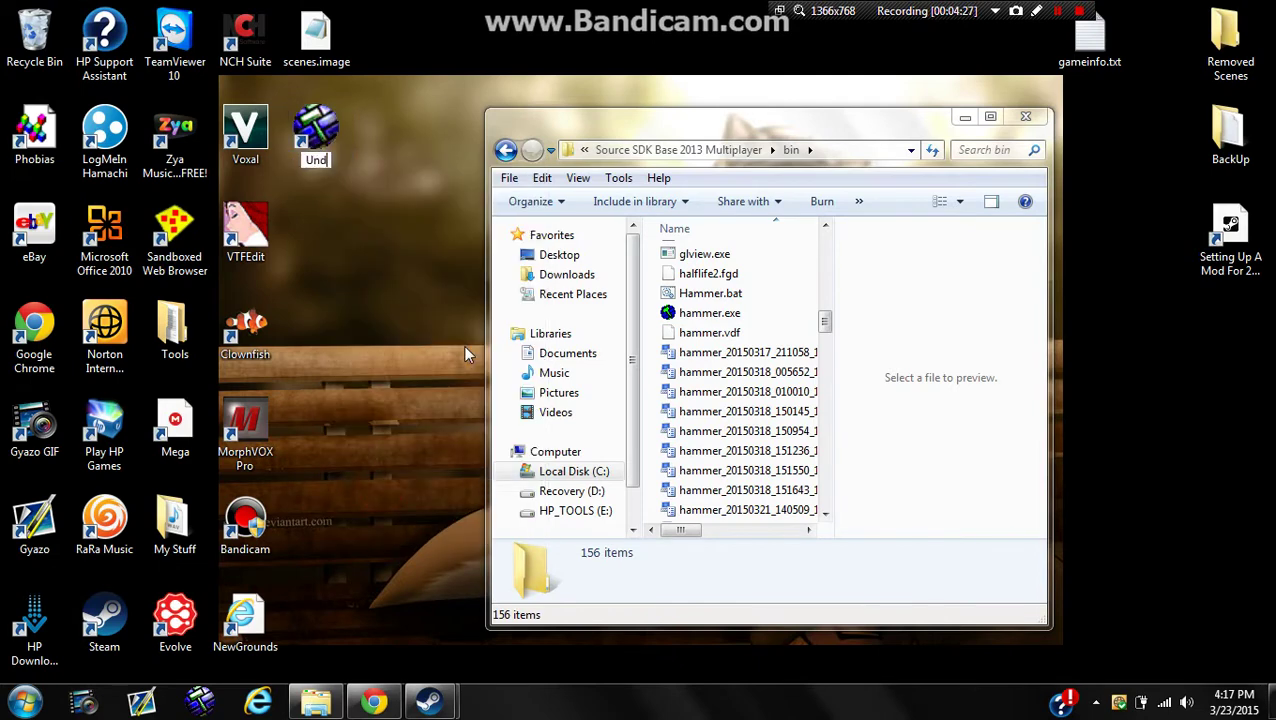
{"action": "type", "text": "erhell Hamer"}
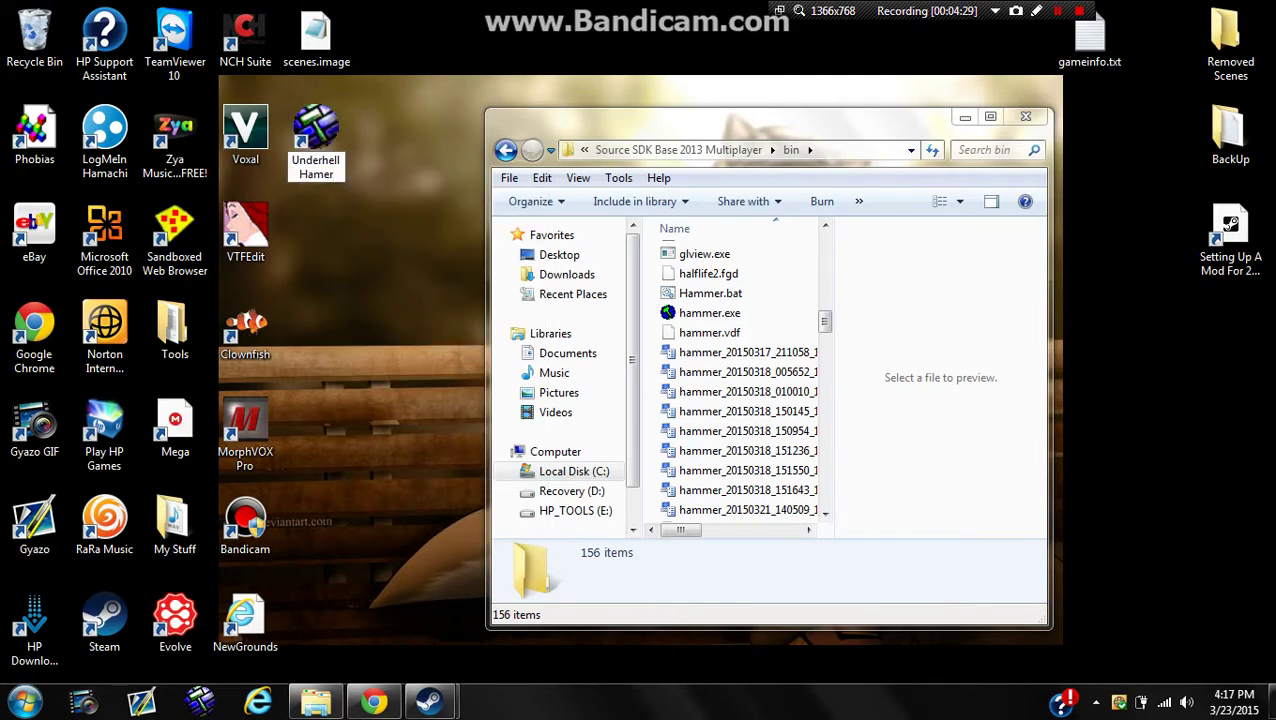
{"action": "key", "text": "BackSpace"}
{"action": "key", "text": "BackSpace"}
{"action": "key", "text": "BackSpace"}
{"action": "type", "text": "mmer"}
{"action": "key", "text": "Return"}
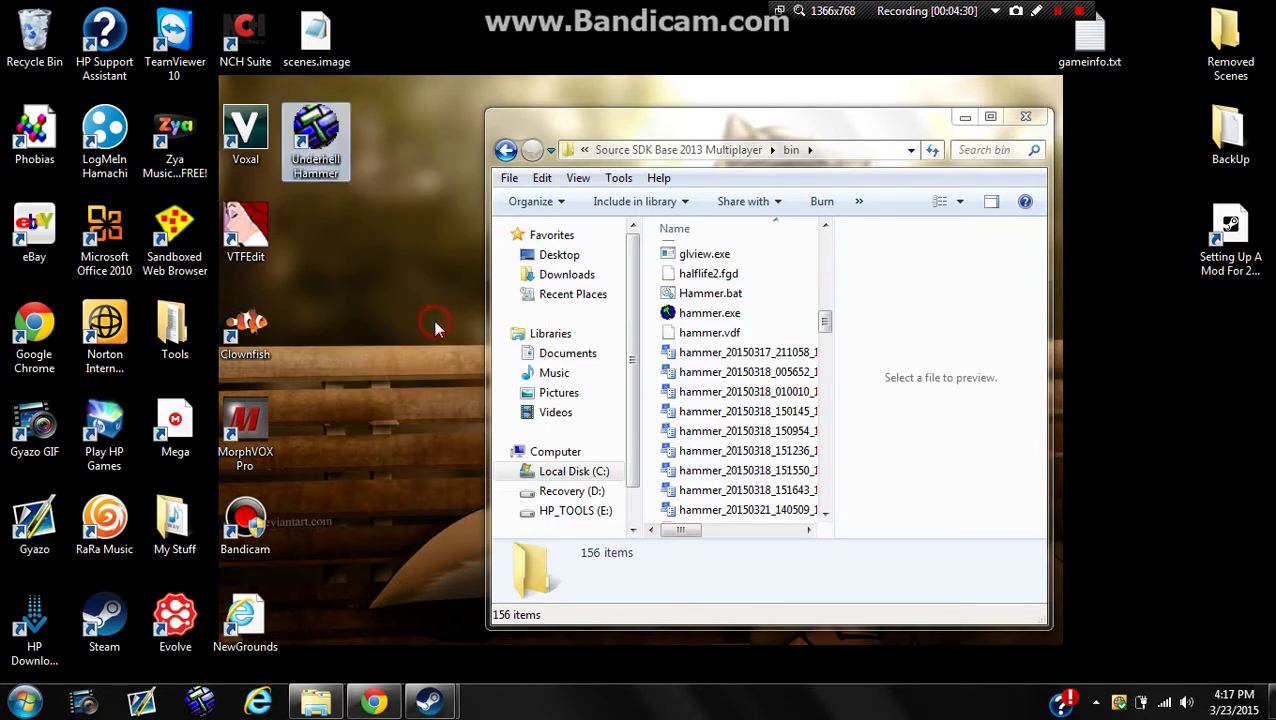
{"action": "left_click", "coordinate": [1028, 117]}
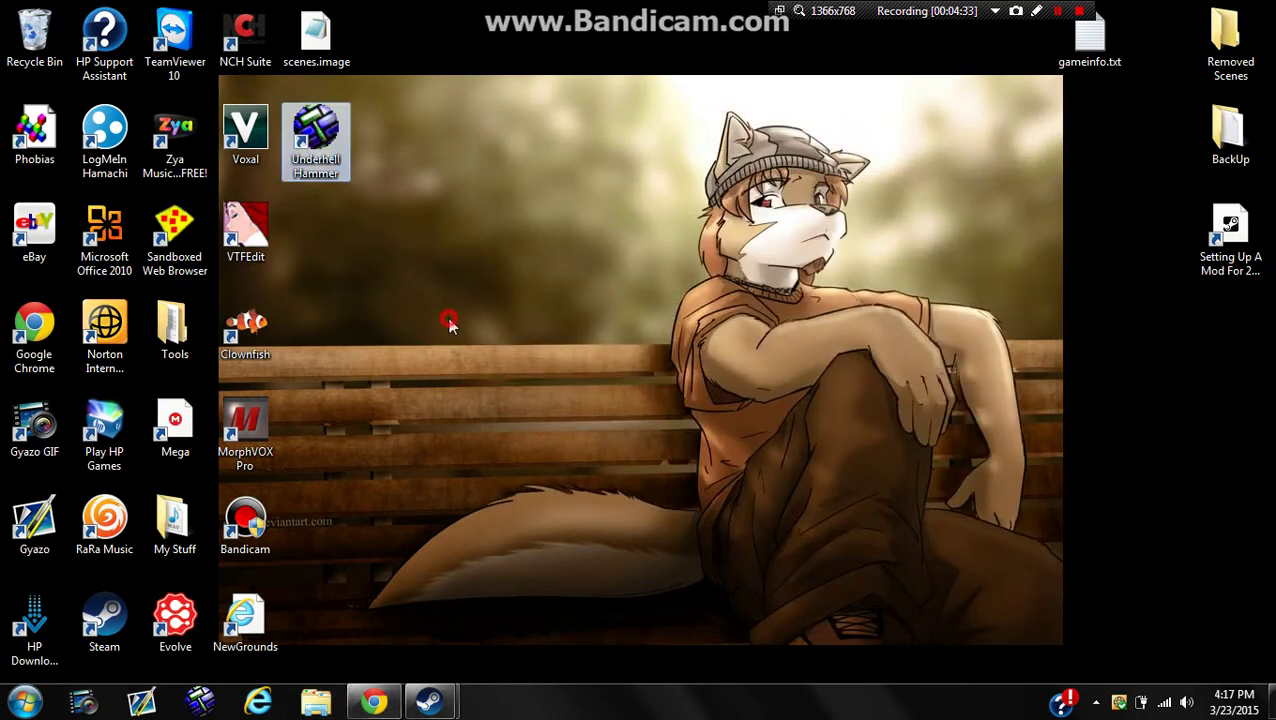
- Launch Underhell Hammer with the SourceTest game configuration
{"action": "double_click", "coordinate": [321, 147]}
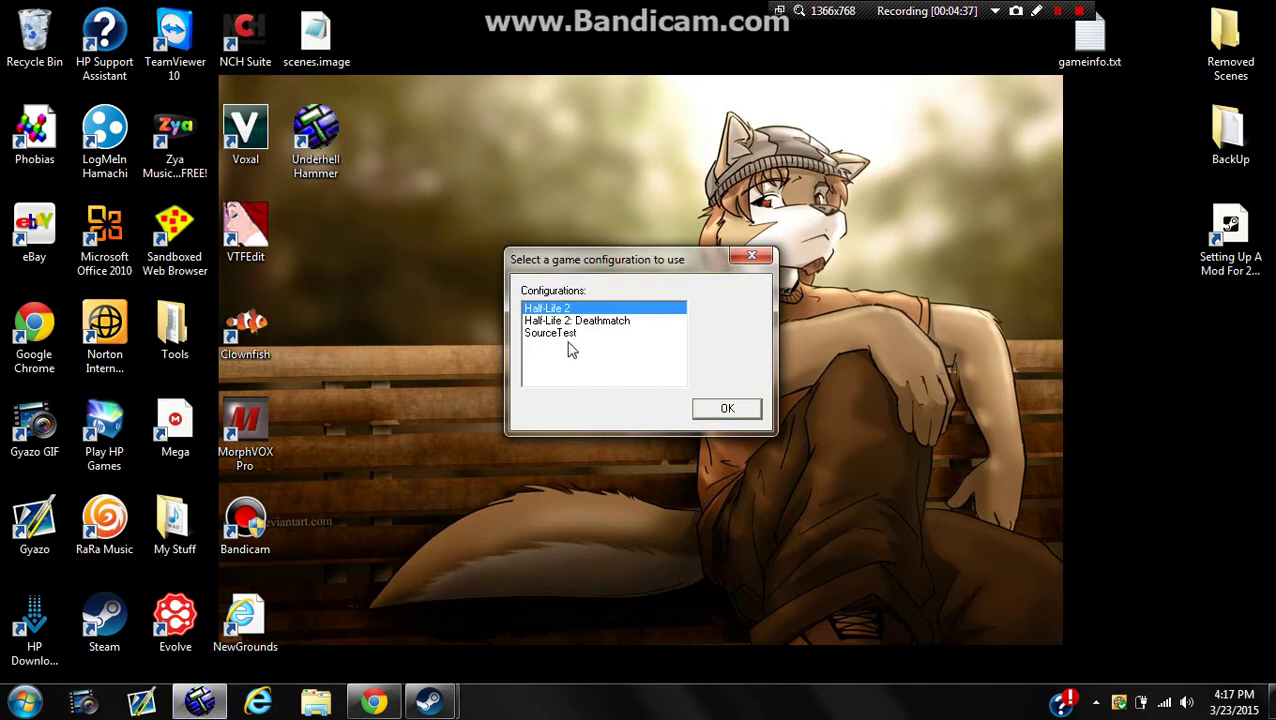
{"action": "left_click", "coordinate": [560, 333]}
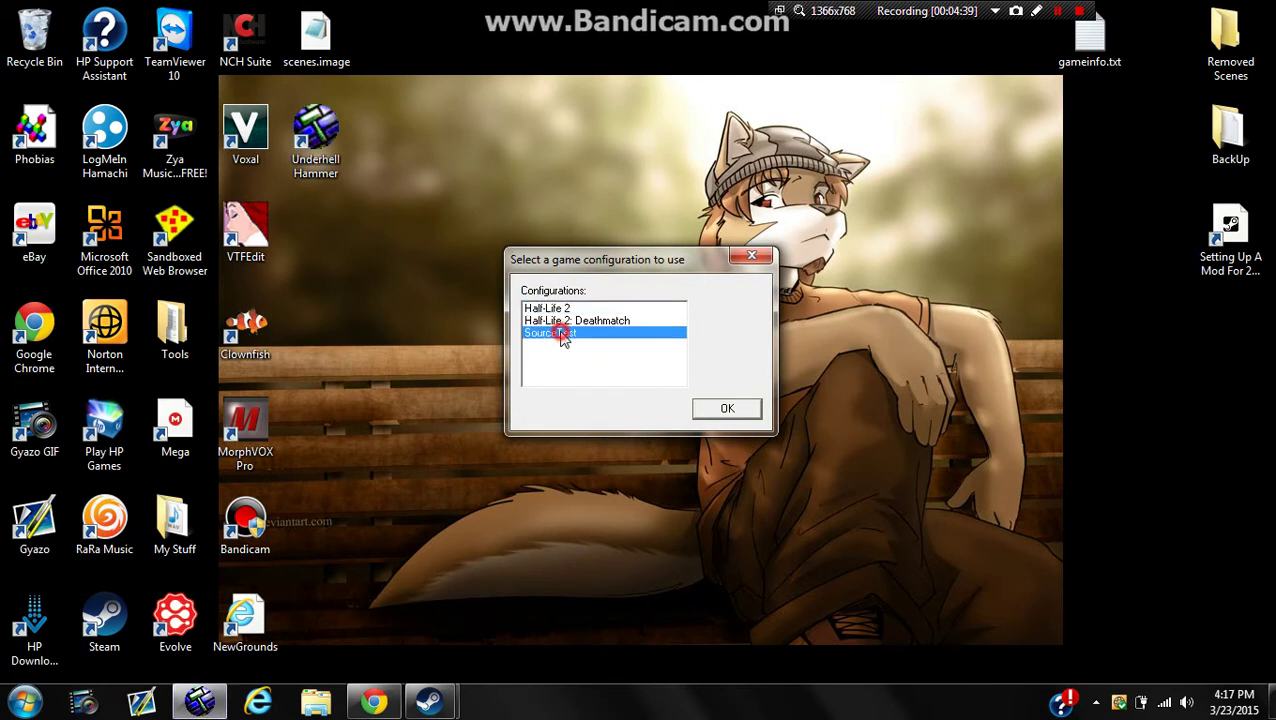
{"action": "left_click", "coordinate": [727, 412]}
{"action": "left_click", "coordinate": [749, 415]}
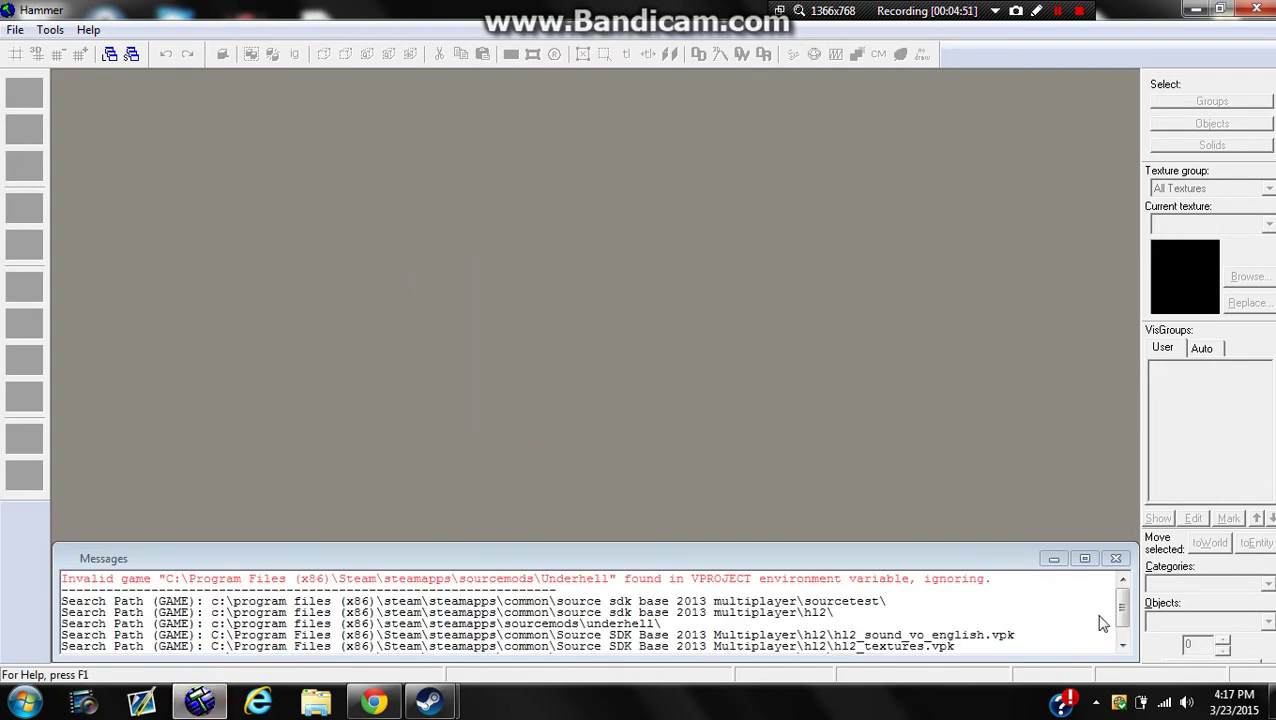
- Close the Messages log window to leave an empty Hammer workspace
{"action": "left_click", "coordinate": [673, 624]}
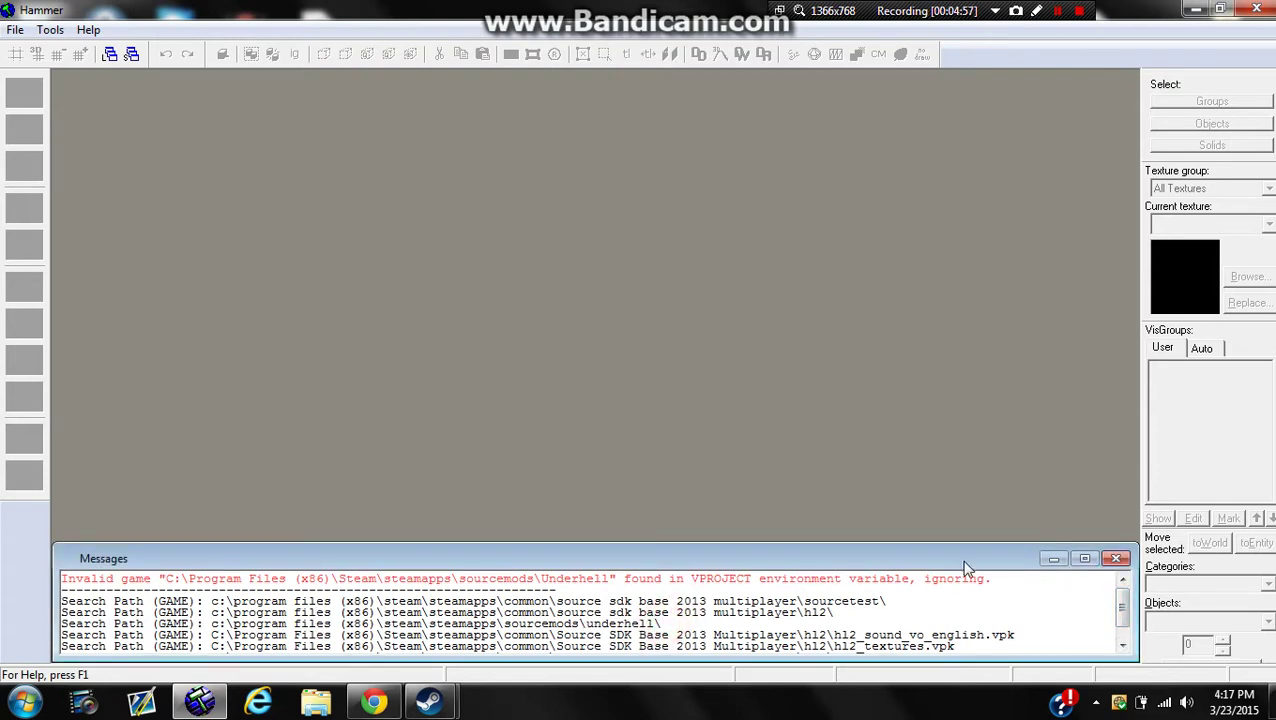
{"action": "left_click", "coordinate": [1115, 558]}
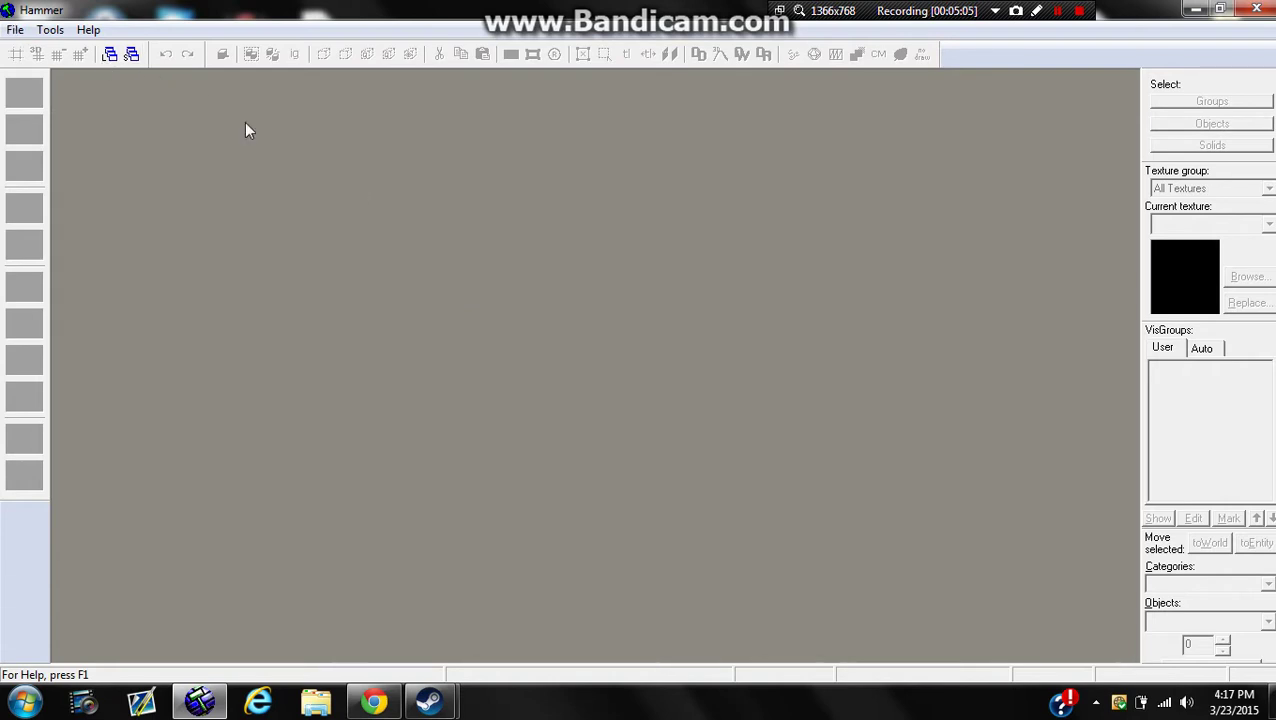
- Create a new blank map, vmf1, with four empty viewports
{"action": "left_click", "coordinate": [15, 30]}
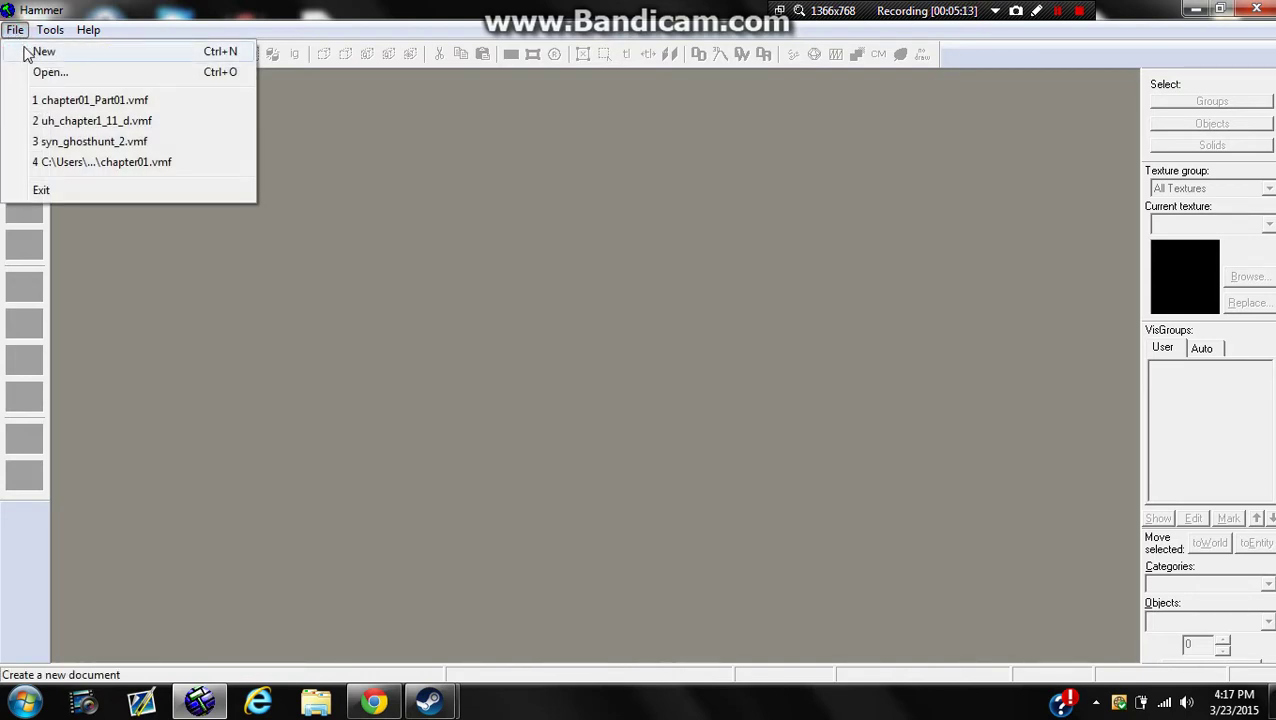
{"action": "left_click", "coordinate": [40, 51]}
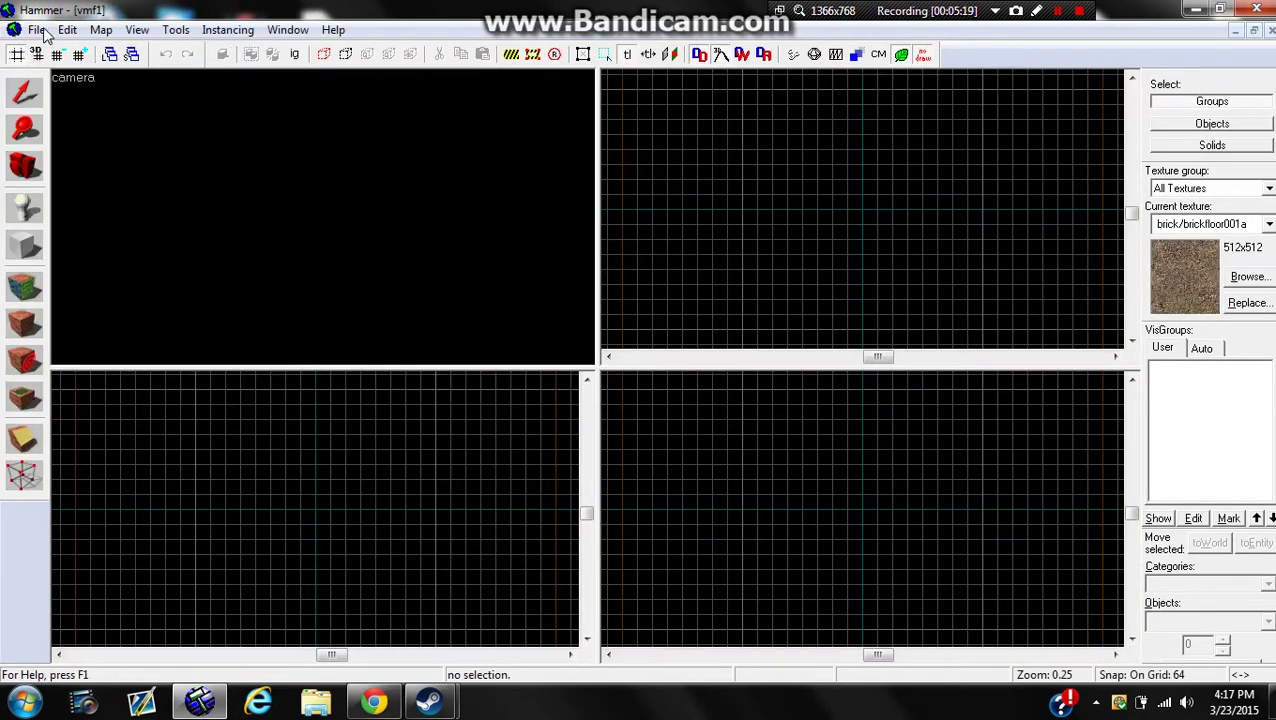
{"action": "left_click", "coordinate": [38, 30]}
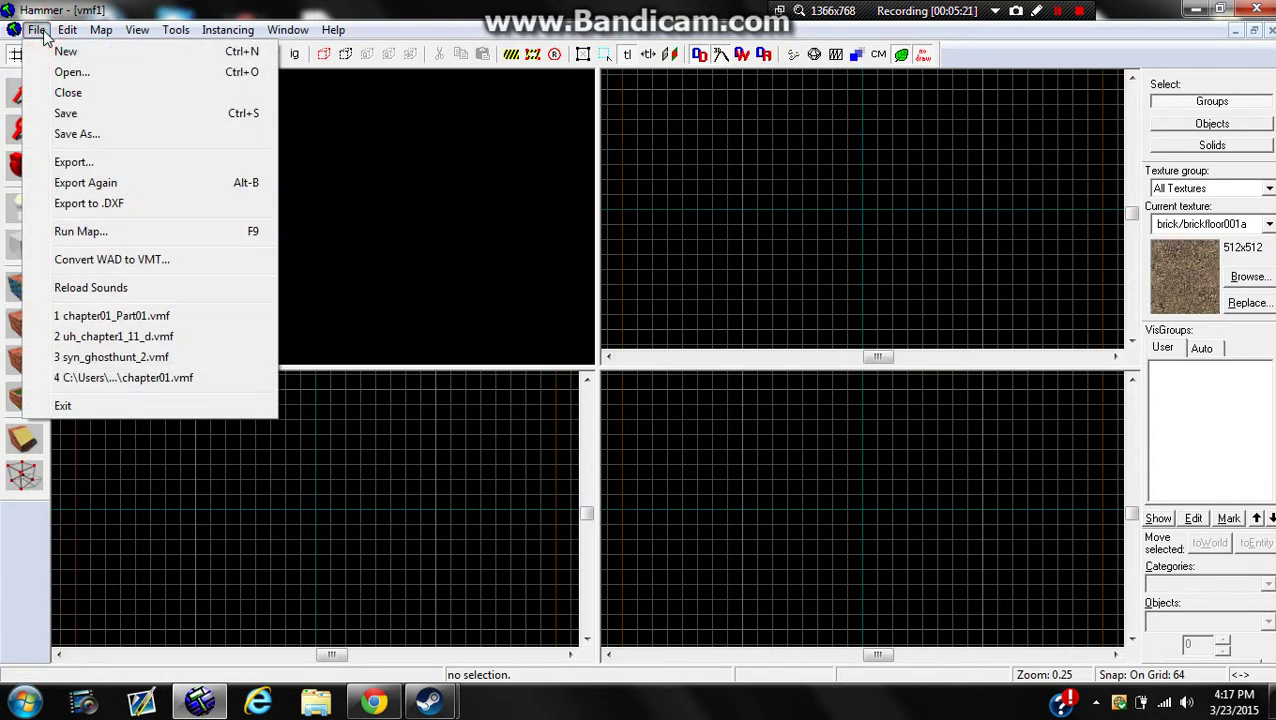
- In Save As, browse from Local Disk C: into Program Files (x86)\Steam
{"action": "left_click", "coordinate": [67, 130]}
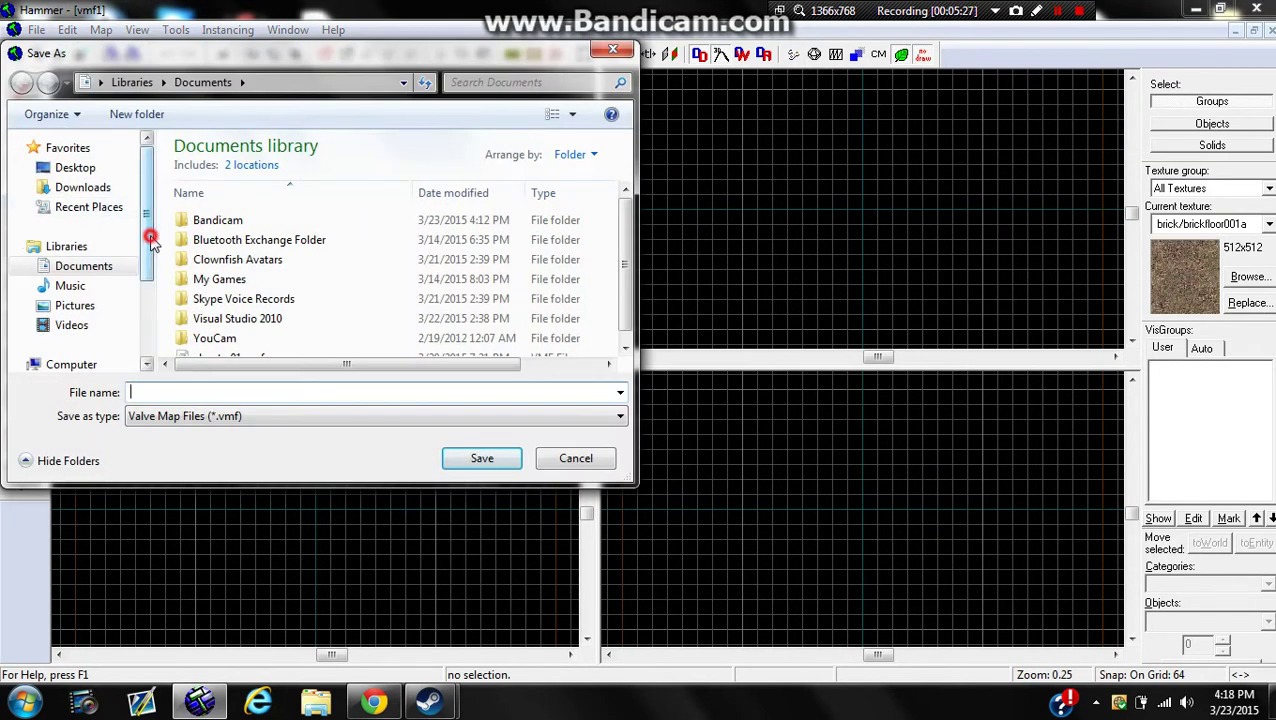
{"action": "left_click_drag", "start_coordinate": [151, 242], "coordinate": [152, 310]}
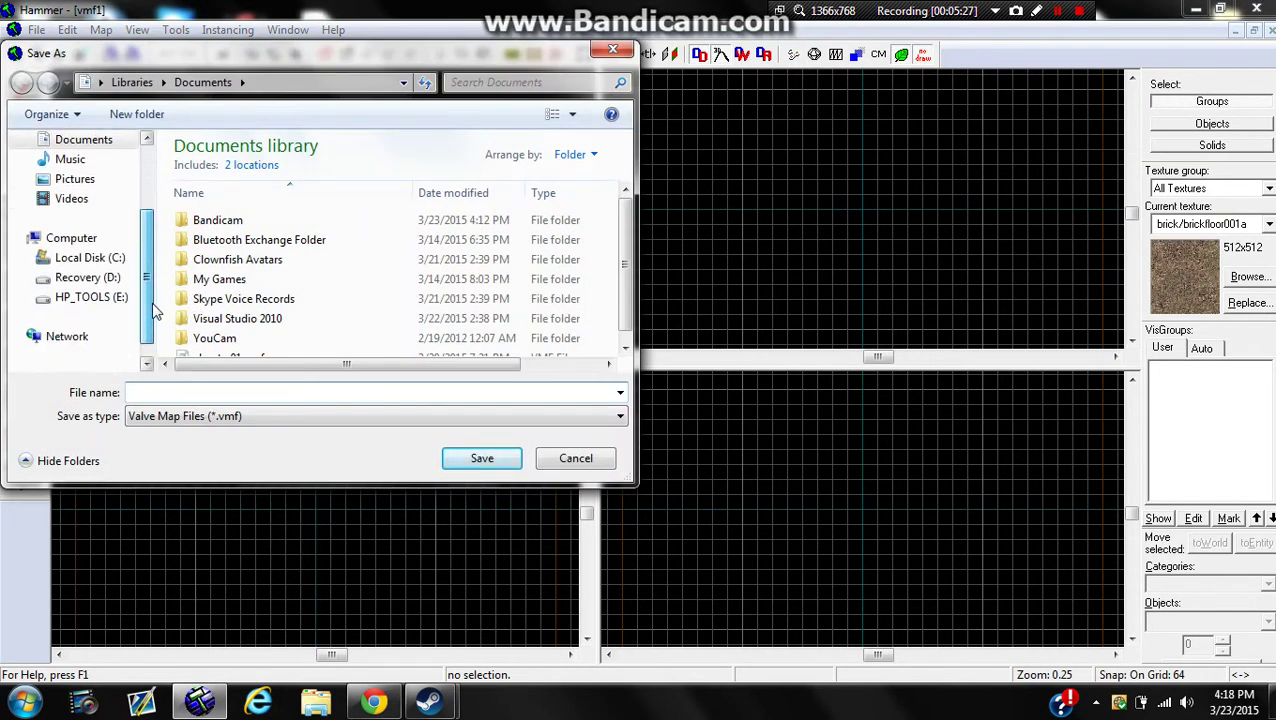
{"action": "left_click", "coordinate": [430, 700]}
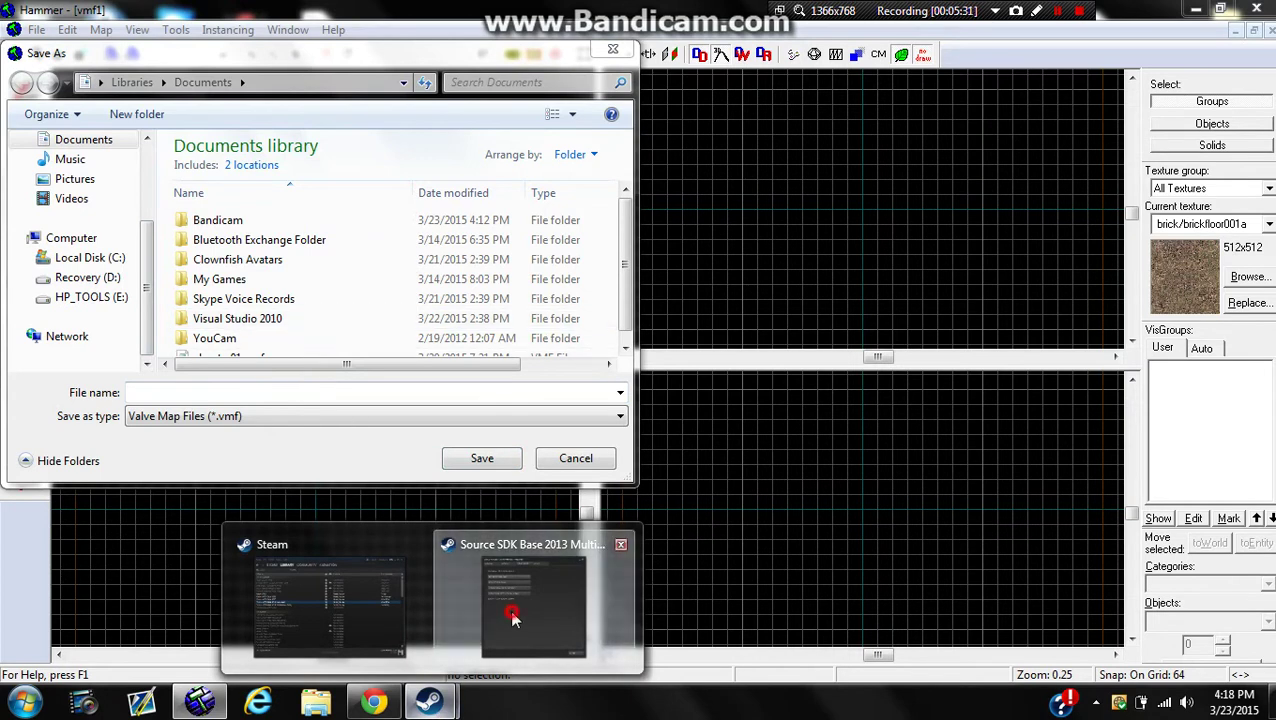
{"action": "left_click", "coordinate": [512, 618]}
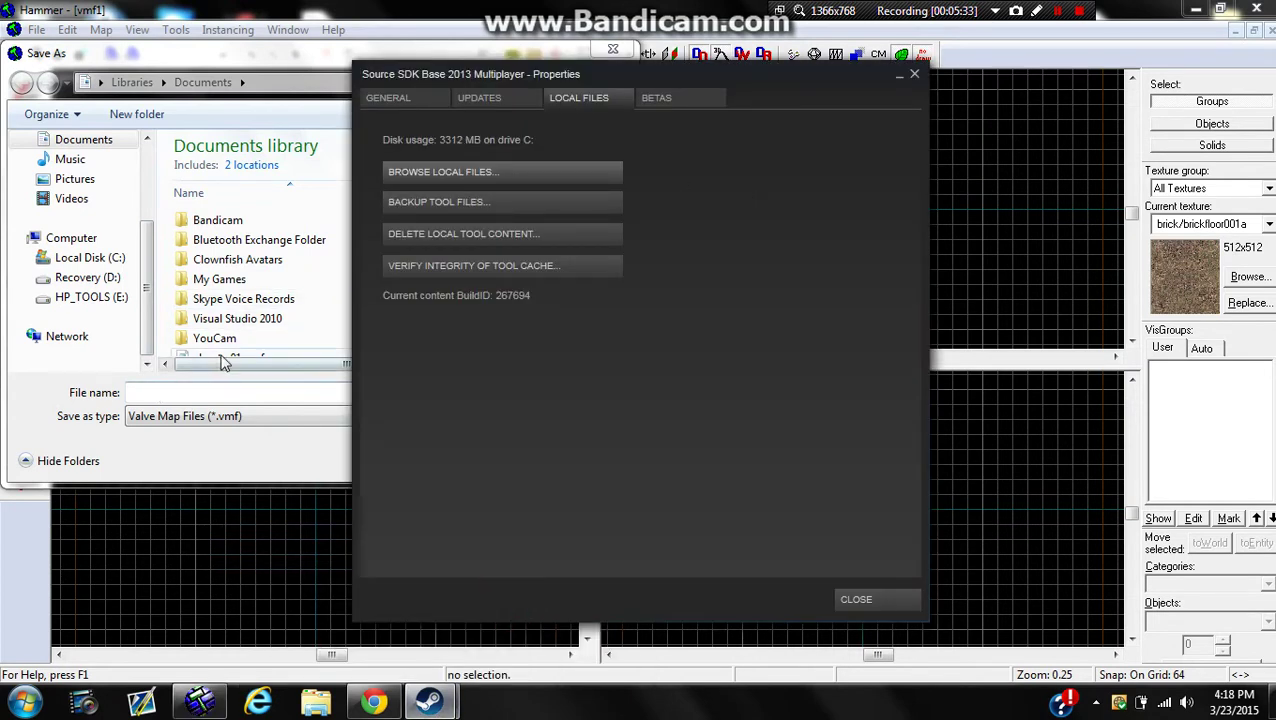
{"action": "left_click", "coordinate": [44, 405]}
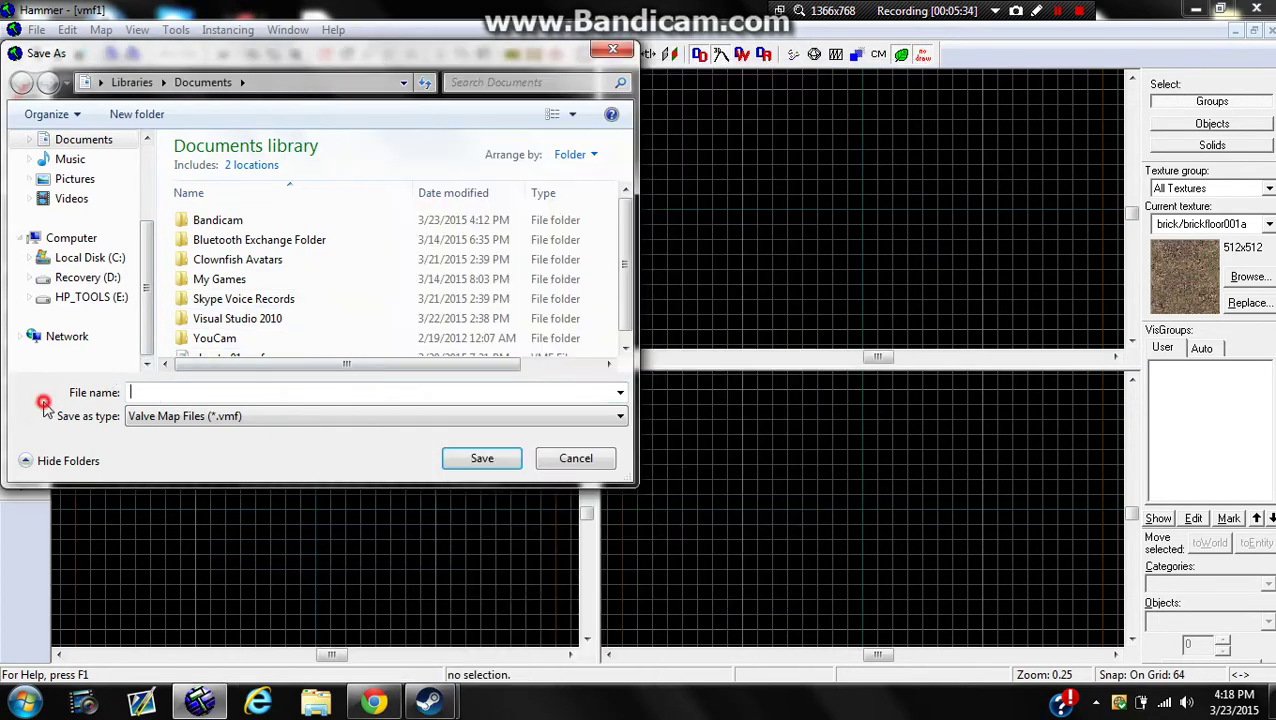
{"action": "left_click", "coordinate": [101, 259]}
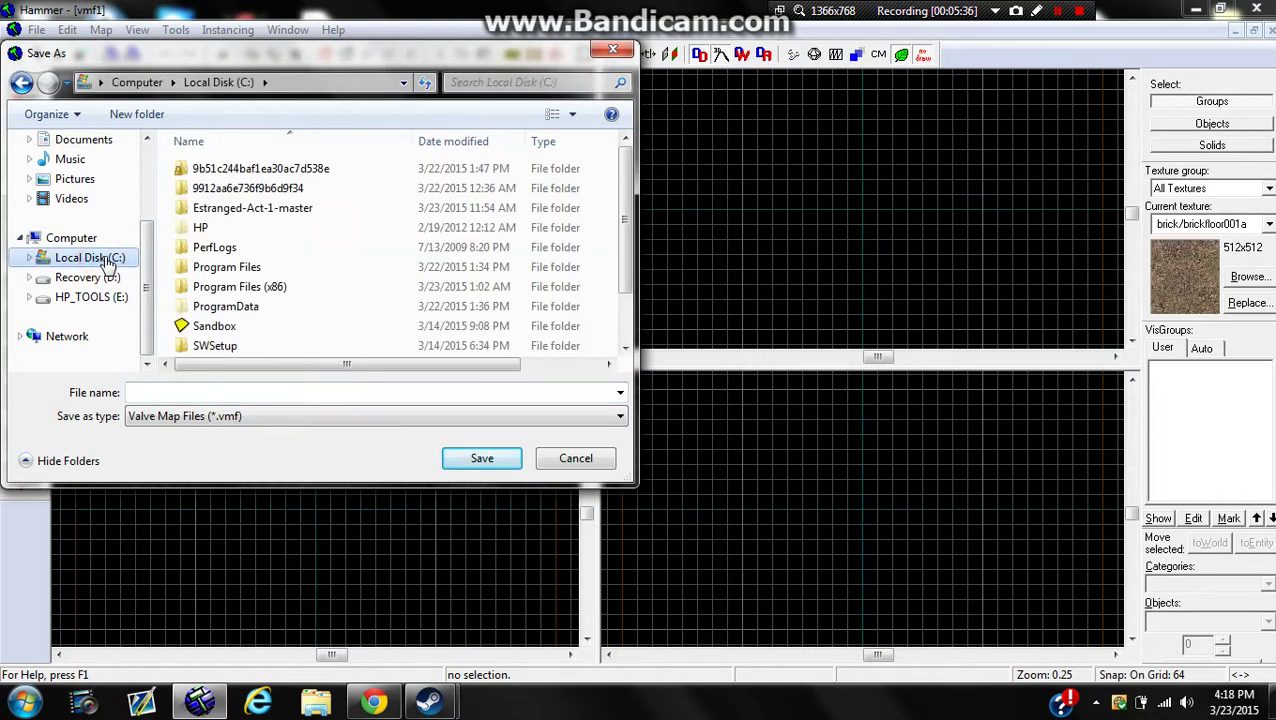
{"action": "double_click", "coordinate": [240, 290]}
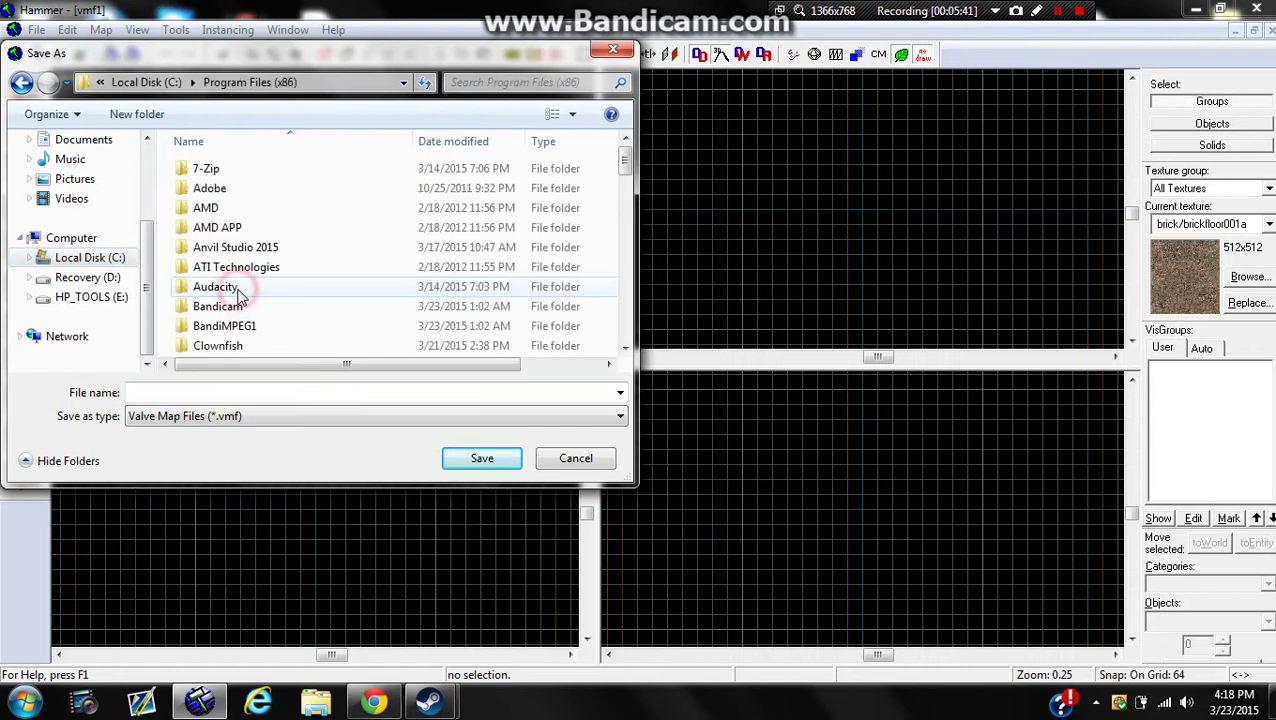
{"action": "left_click_drag", "start_coordinate": [624, 162], "coordinate": [623, 281]}
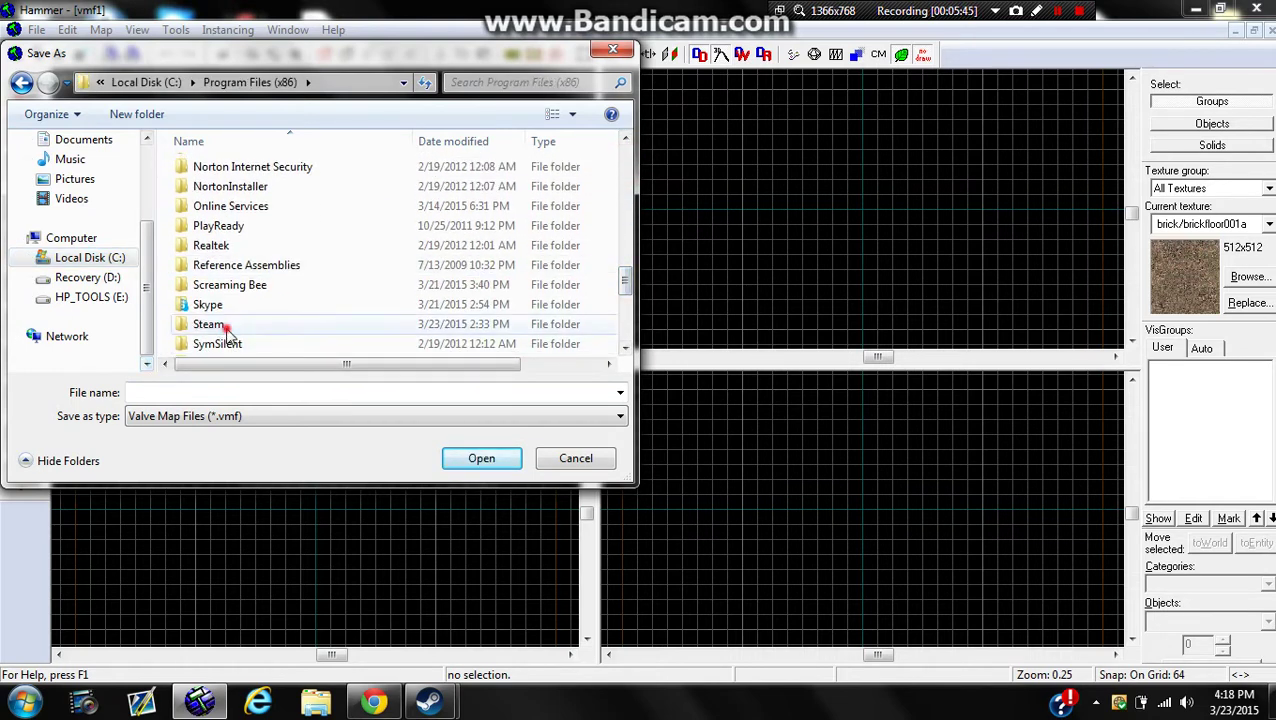
{"action": "double_click", "coordinate": [226, 326]}
{"action": "scroll", "coordinate": [620, 168], "scroll_direction": "down", "scroll_amount": 3}
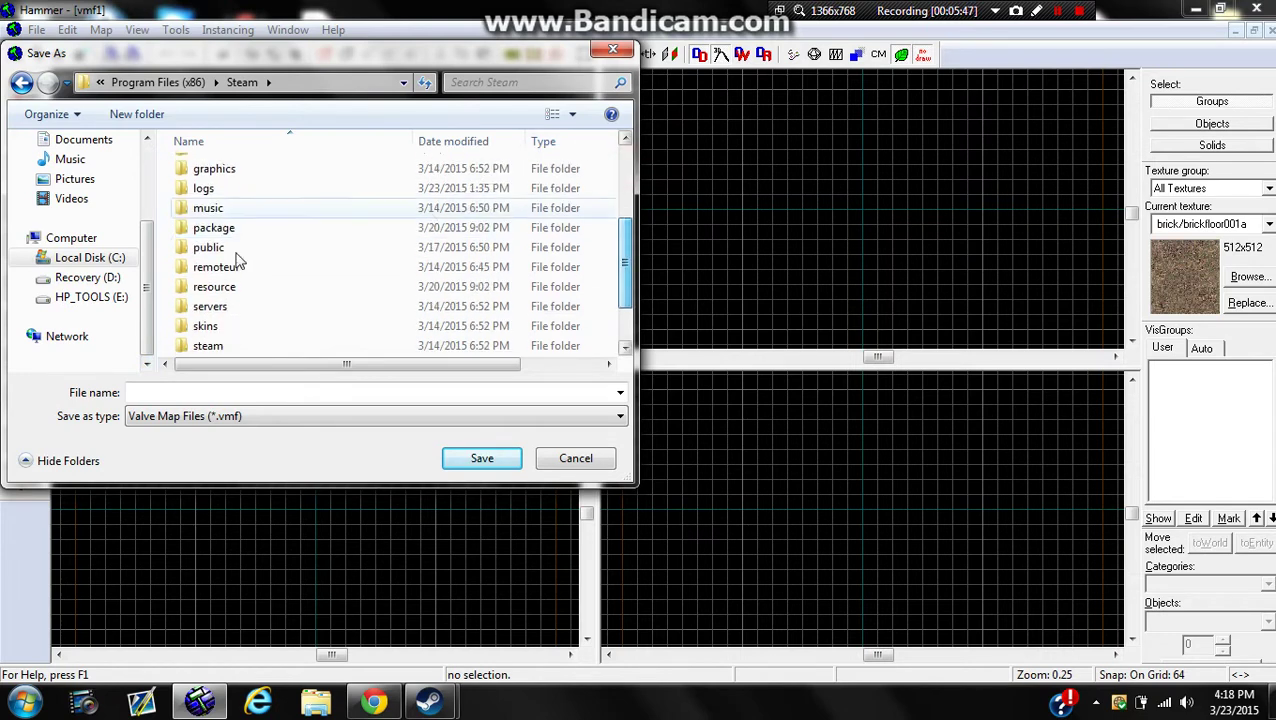
{"action": "scroll", "coordinate": [598, 342], "scroll_direction": "down", "scroll_amount": 1}
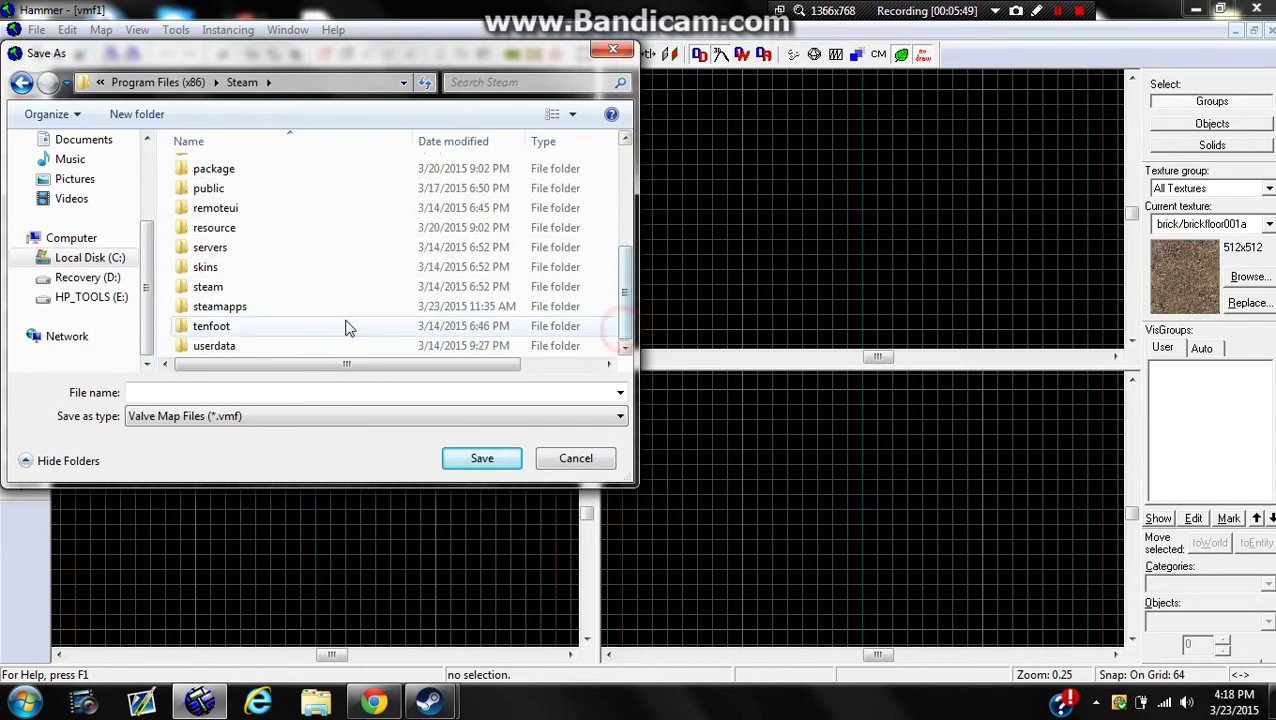
- Go into steamapps\sourcemods\Underhell\maps and save the map as TestMap
{"action": "double_click", "coordinate": [249, 313]}
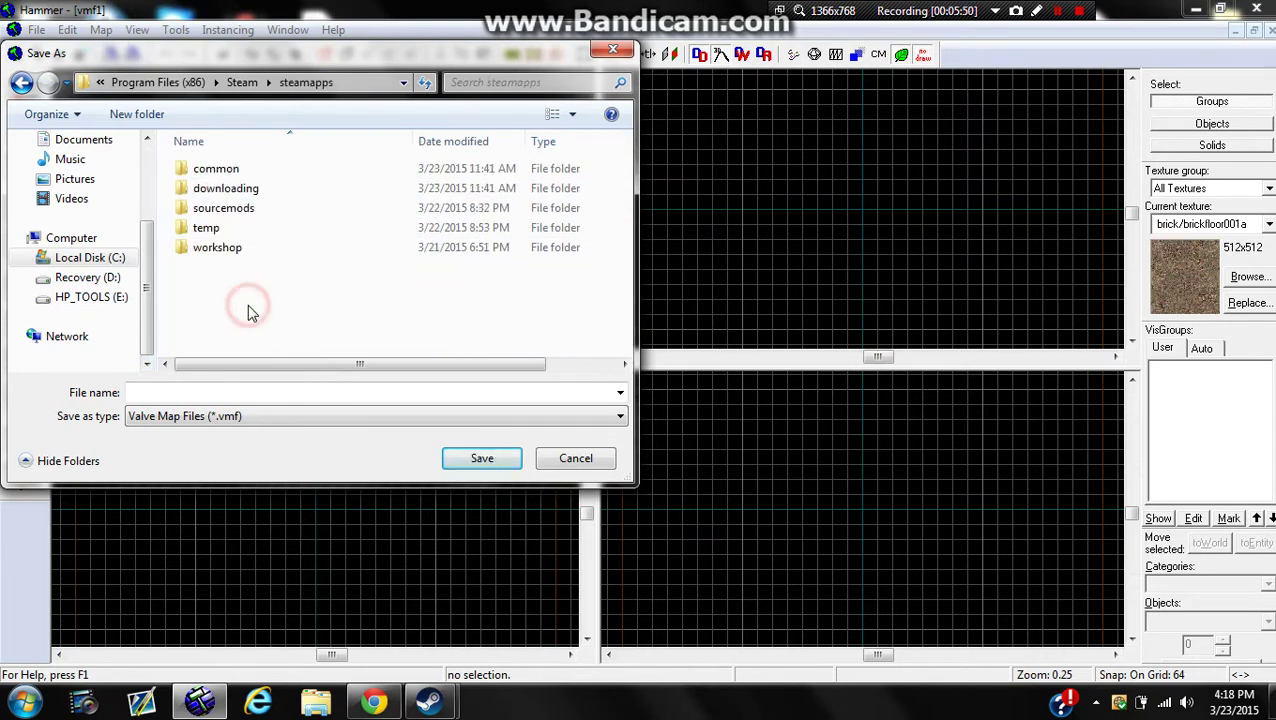
{"action": "double_click", "coordinate": [222, 209]}
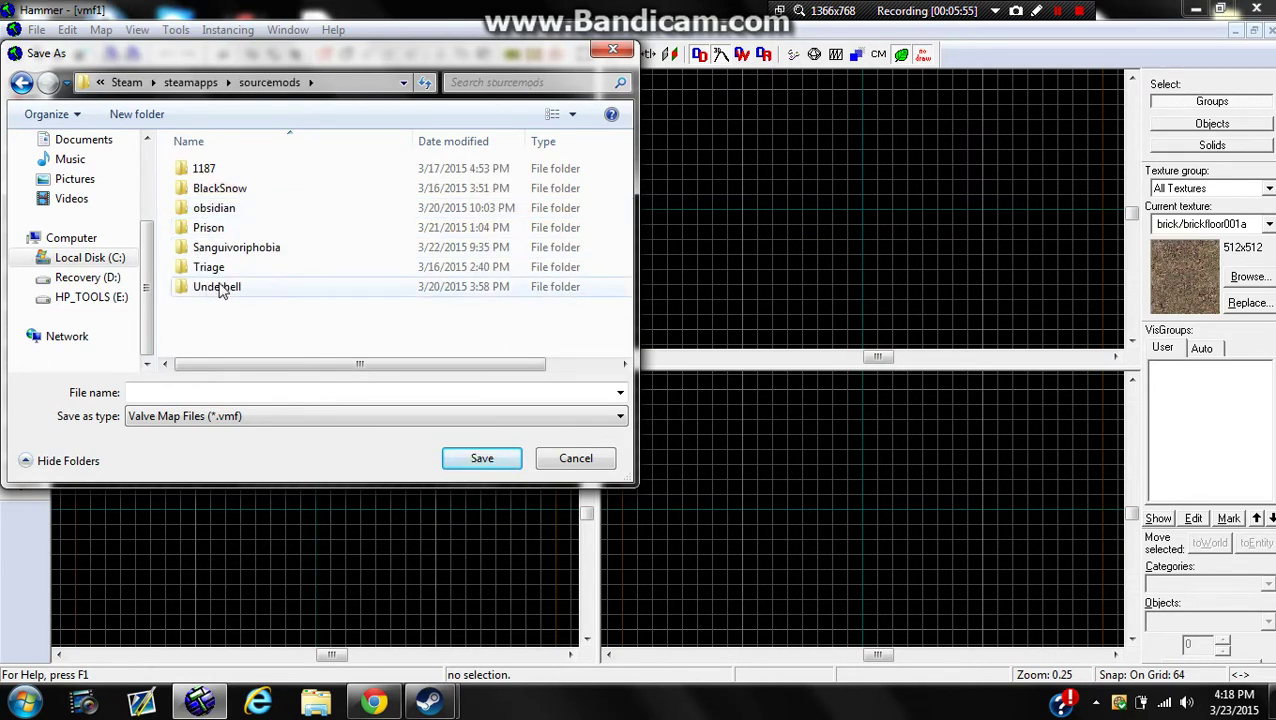
{"action": "double_click", "coordinate": [218, 287]}
{"action": "left_click", "coordinate": [237, 287]}
{"action": "double_click", "coordinate": [237, 287]}
{"action": "left_click", "coordinate": [217, 395]}
{"action": "type", "text": "Test"}
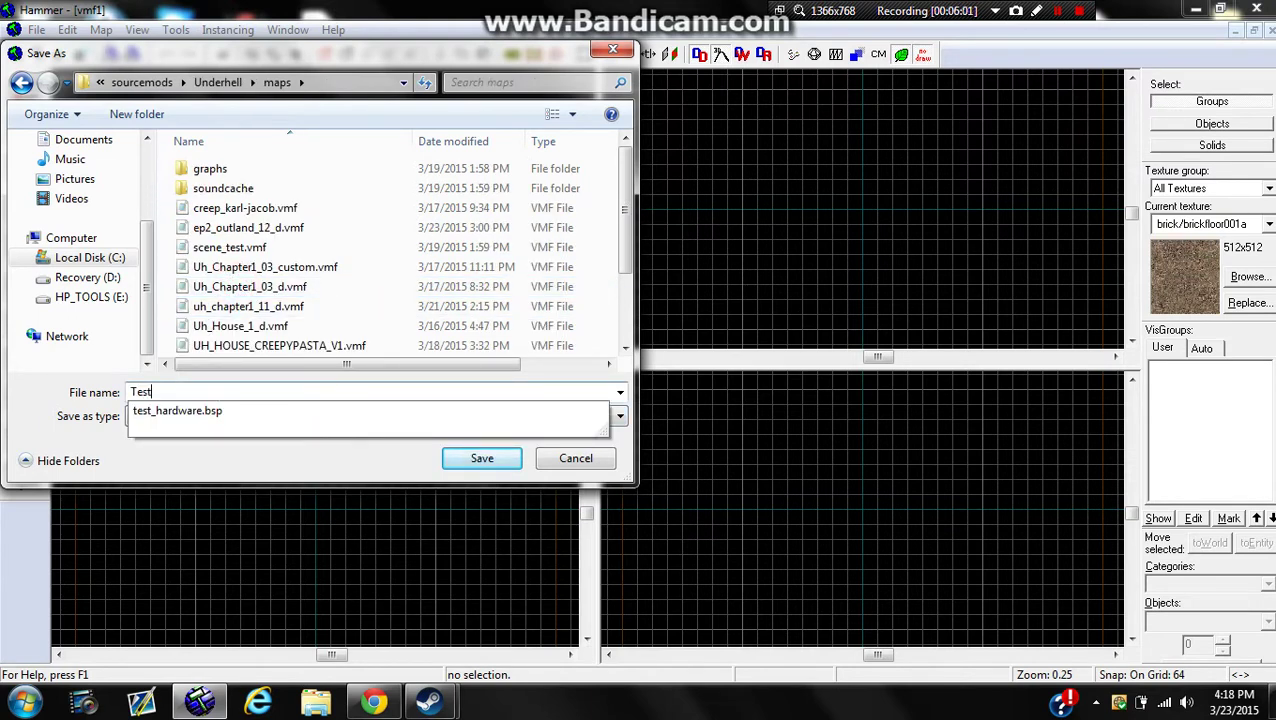
{"action": "type", "text": "Map"}
{"action": "left_click", "coordinate": [470, 460]}
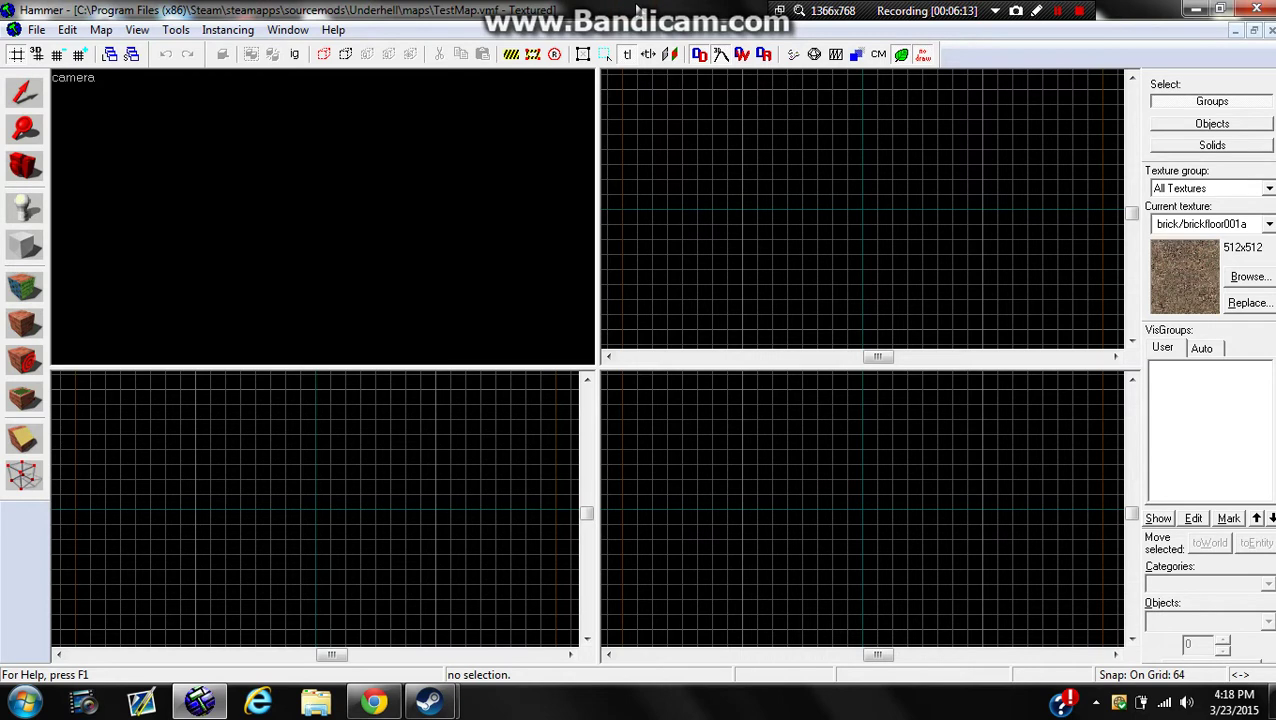
- Paste the copied brick-textured room and player start into TestMap with Ctrl+V
{"action": "key", "text": "ctrl+v"}
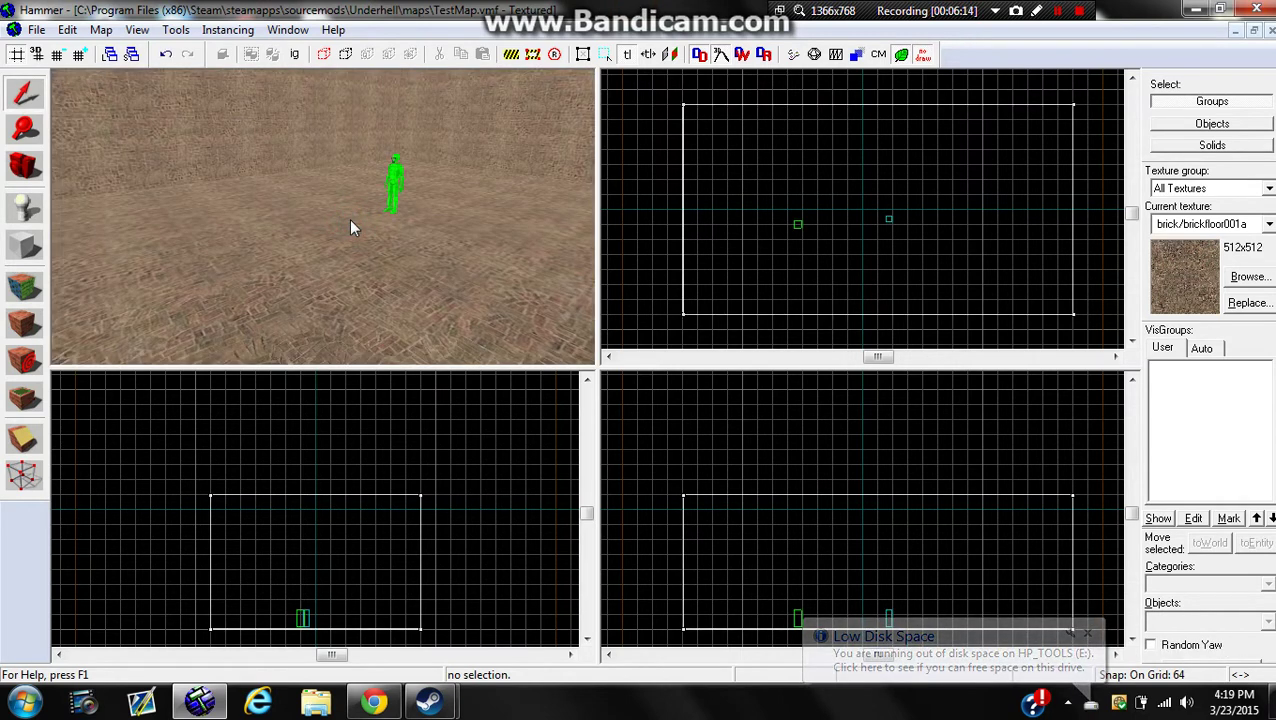
- Open the Run Map advanced settings and inspect the Copy File and game-launch steps
{"action": "left_click", "coordinate": [38, 31]}
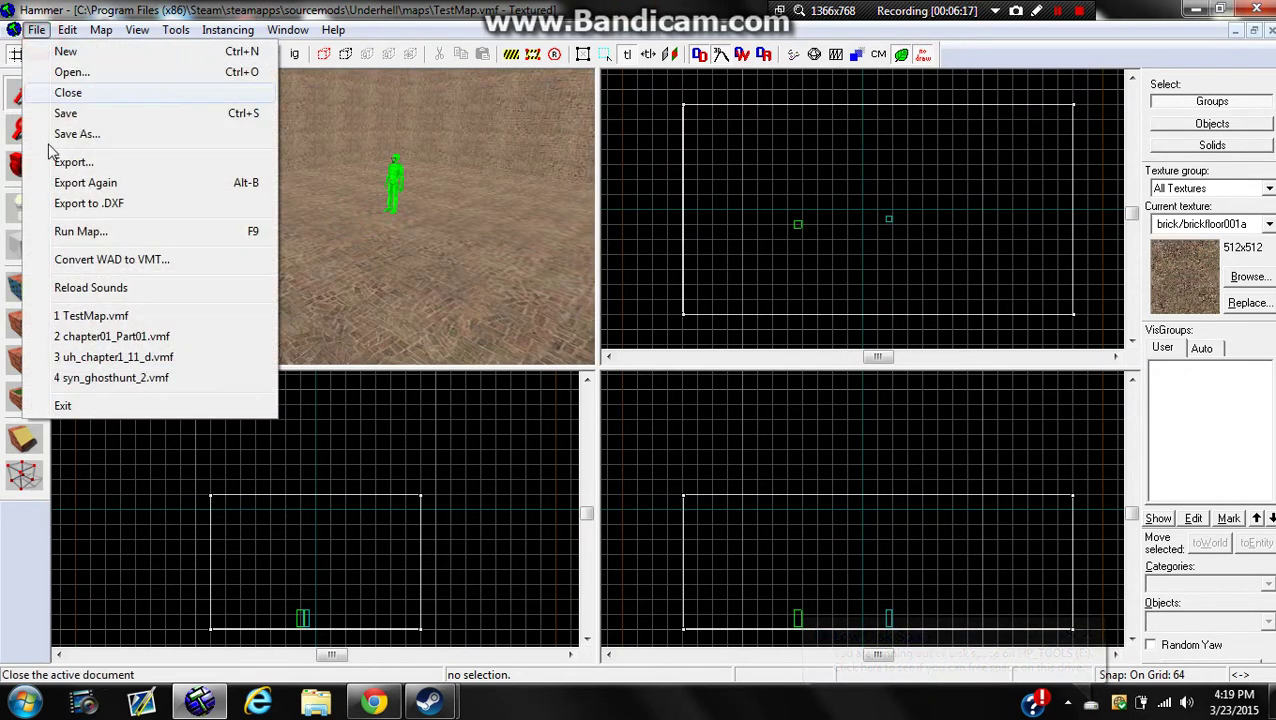
{"action": "left_click", "coordinate": [90, 231]}
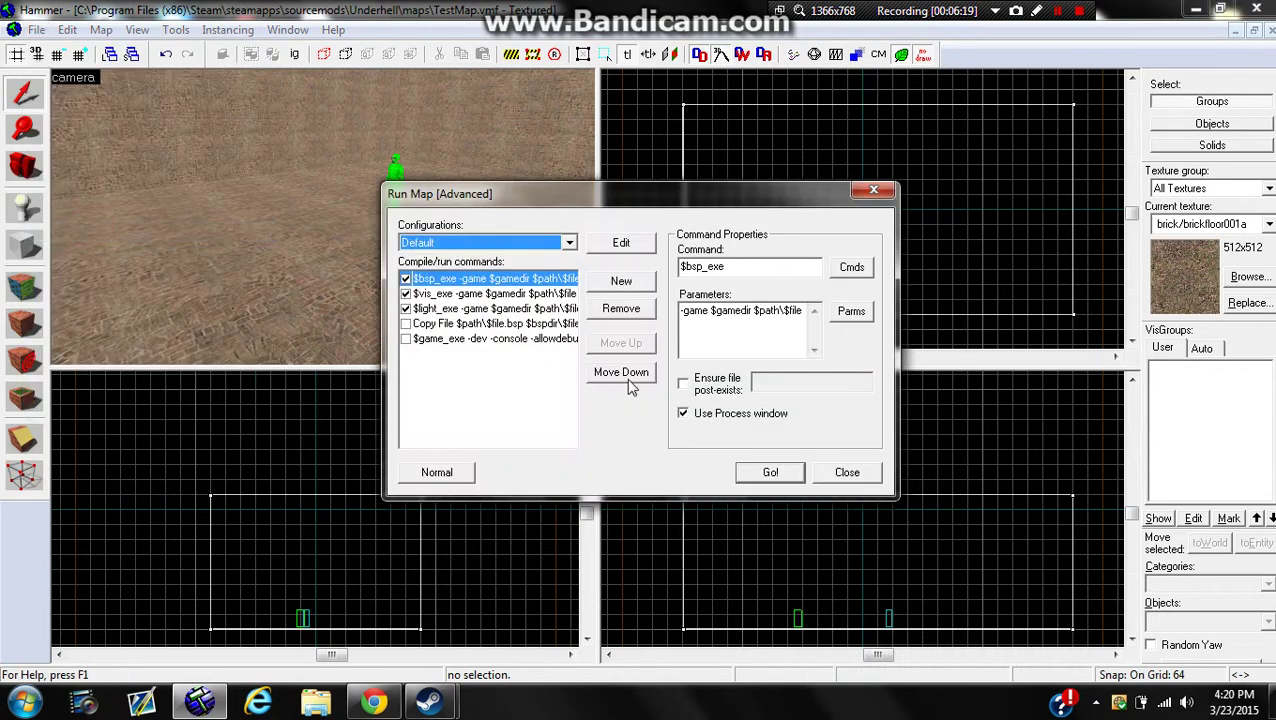
{"action": "left_click", "coordinate": [462, 327]}
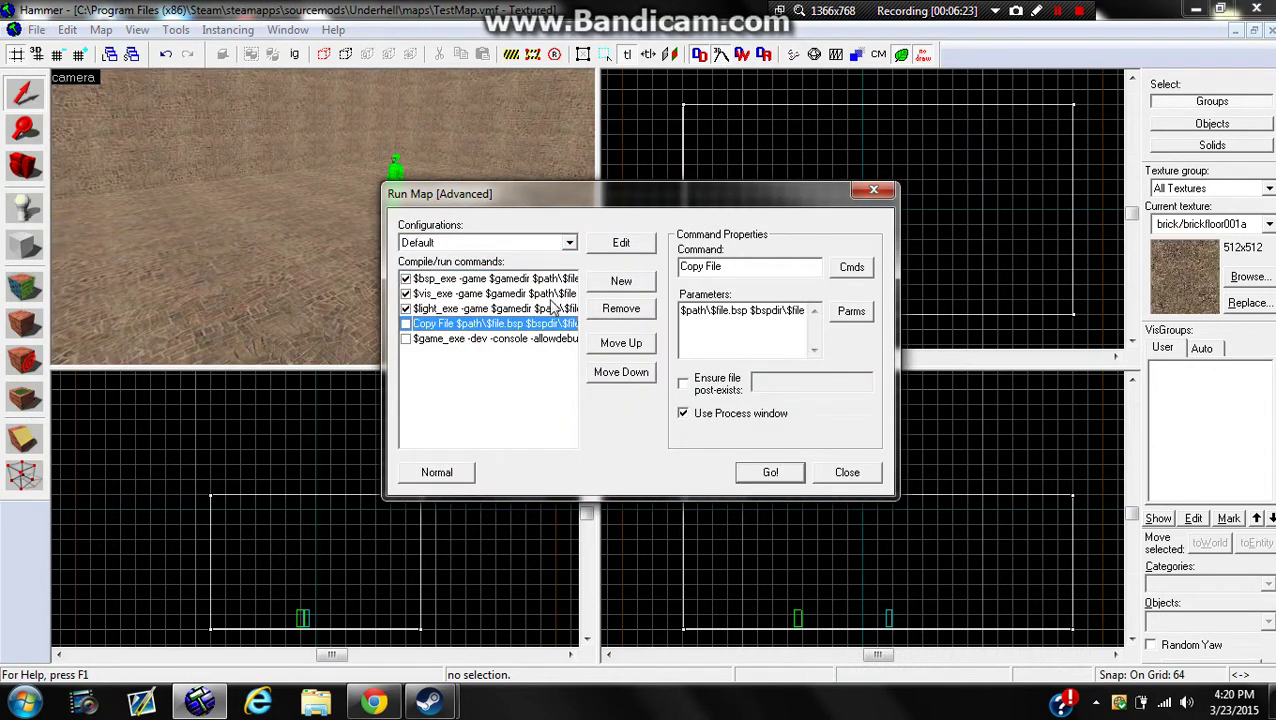
{"action": "left_click", "coordinate": [447, 340]}
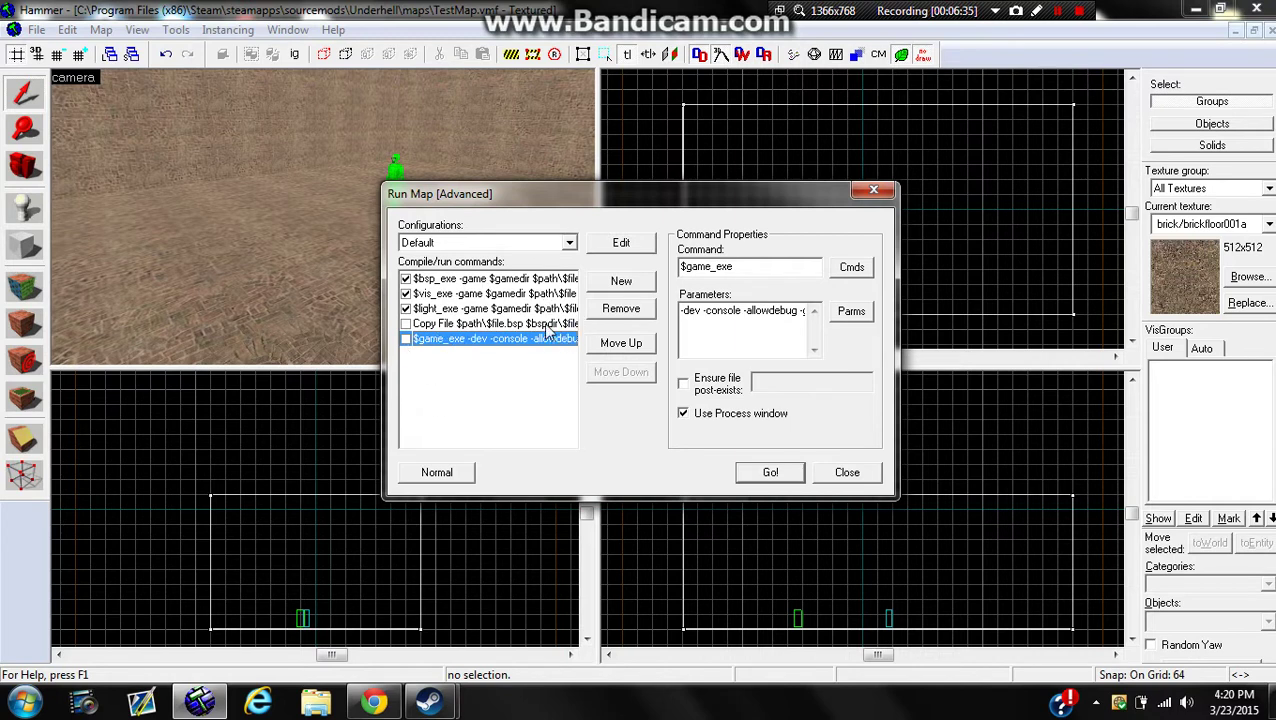
{"action": "double_click", "coordinate": [406, 340]}
- Disable the Copy File step, enable the bsp and light steps, and start compiling
{"action": "left_click", "coordinate": [415, 325]}
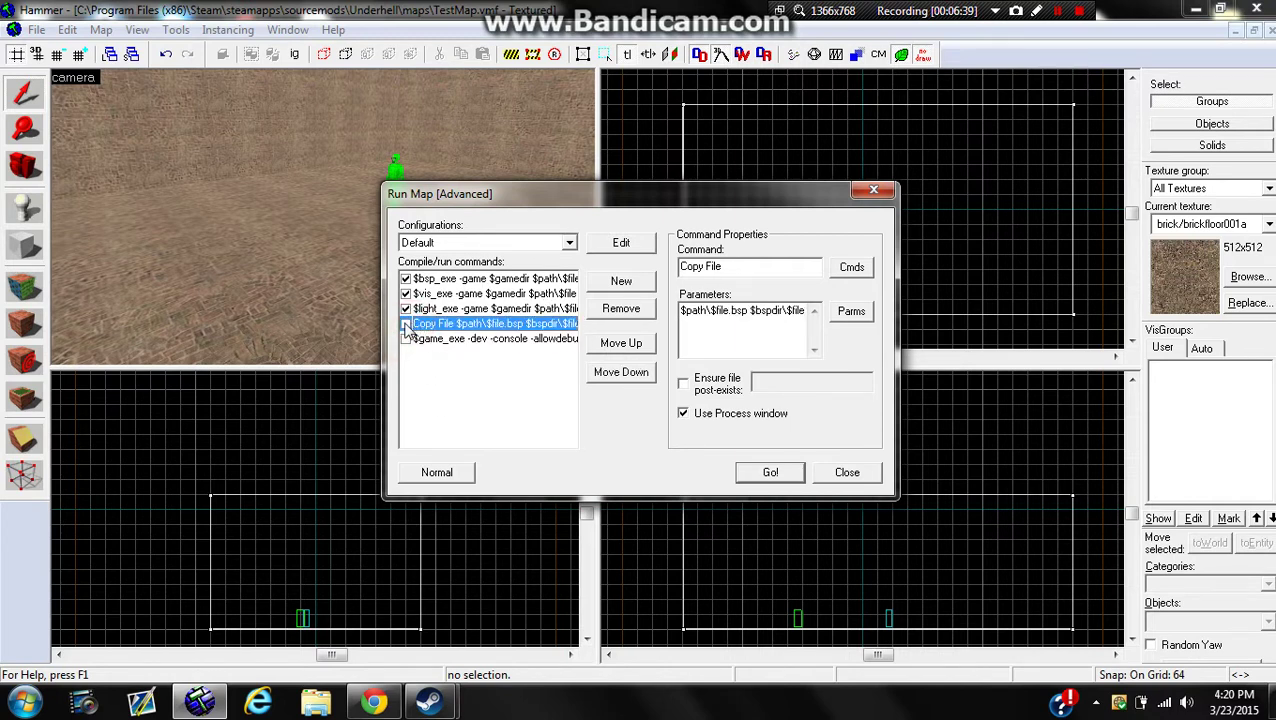
{"action": "left_click", "coordinate": [405, 324]}
{"action": "left_click", "coordinate": [440, 308]}
{"action": "left_click", "coordinate": [440, 278]}
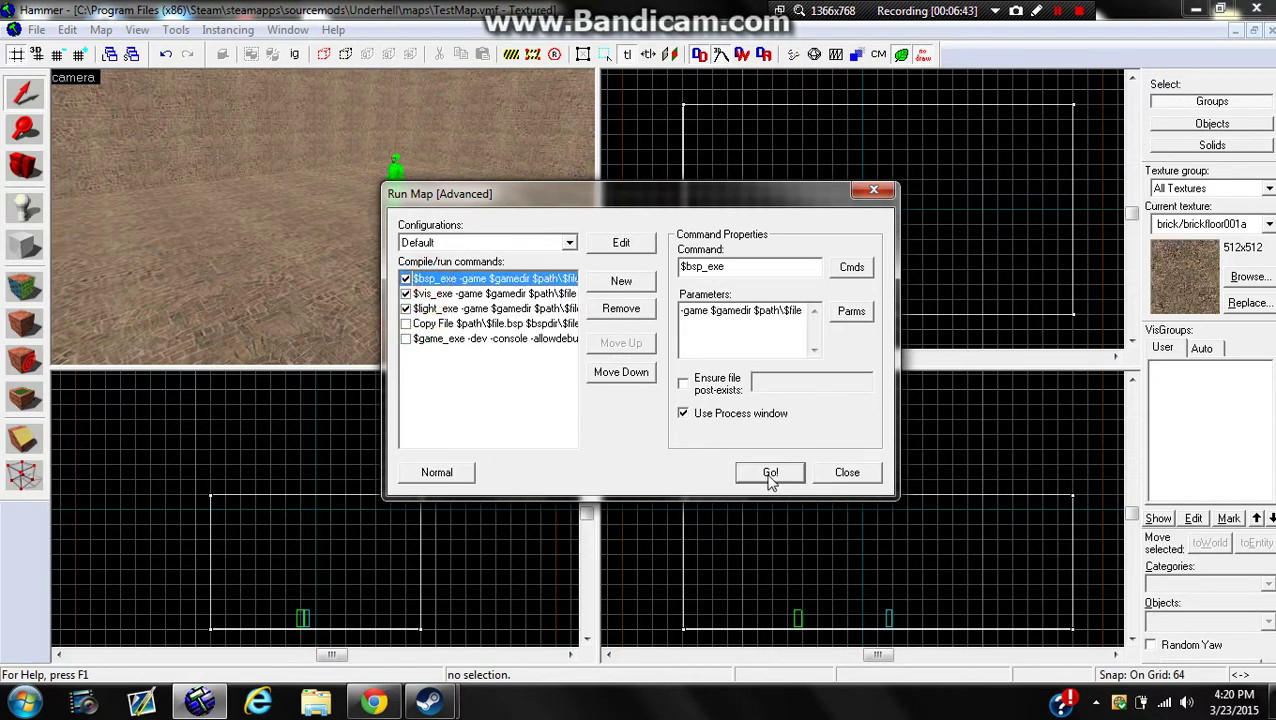
{"action": "left_click", "coordinate": [440, 293]}
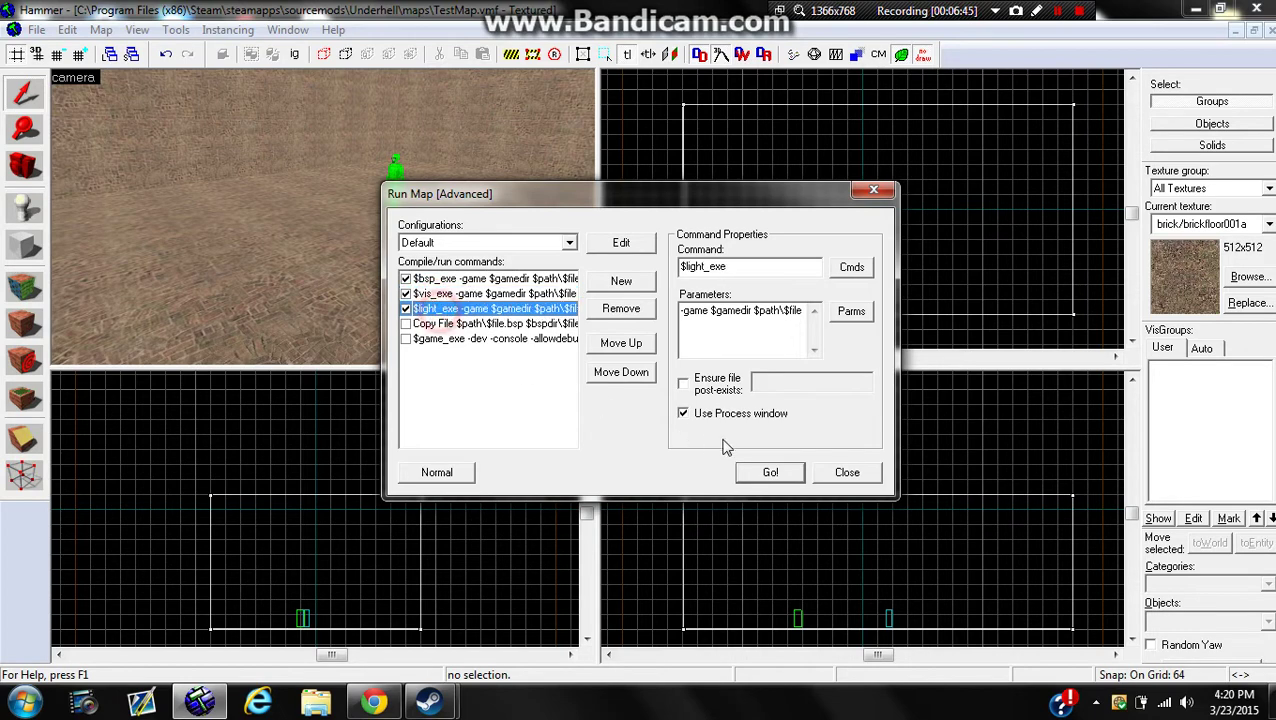
{"action": "left_click", "coordinate": [770, 476]}
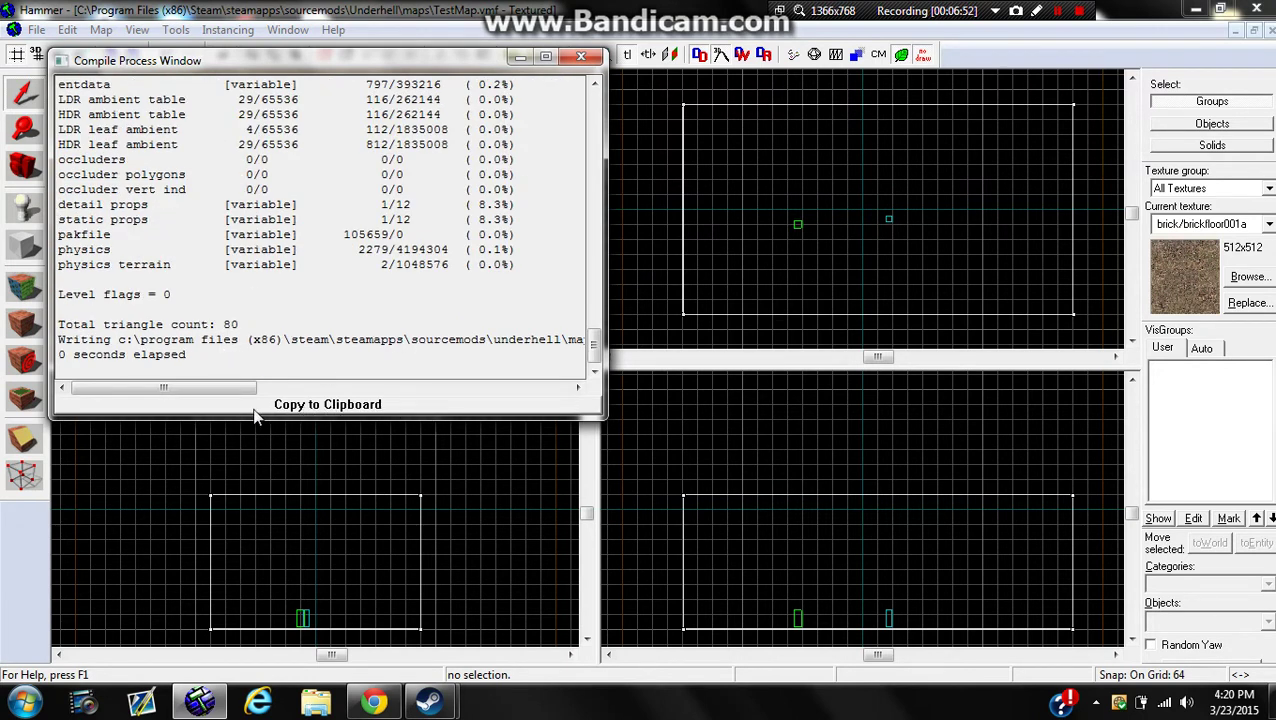
- Let the compile finish at 80 triangles, then return focus to the Front viewport
{"action": "left_click", "coordinate": [315, 562]}
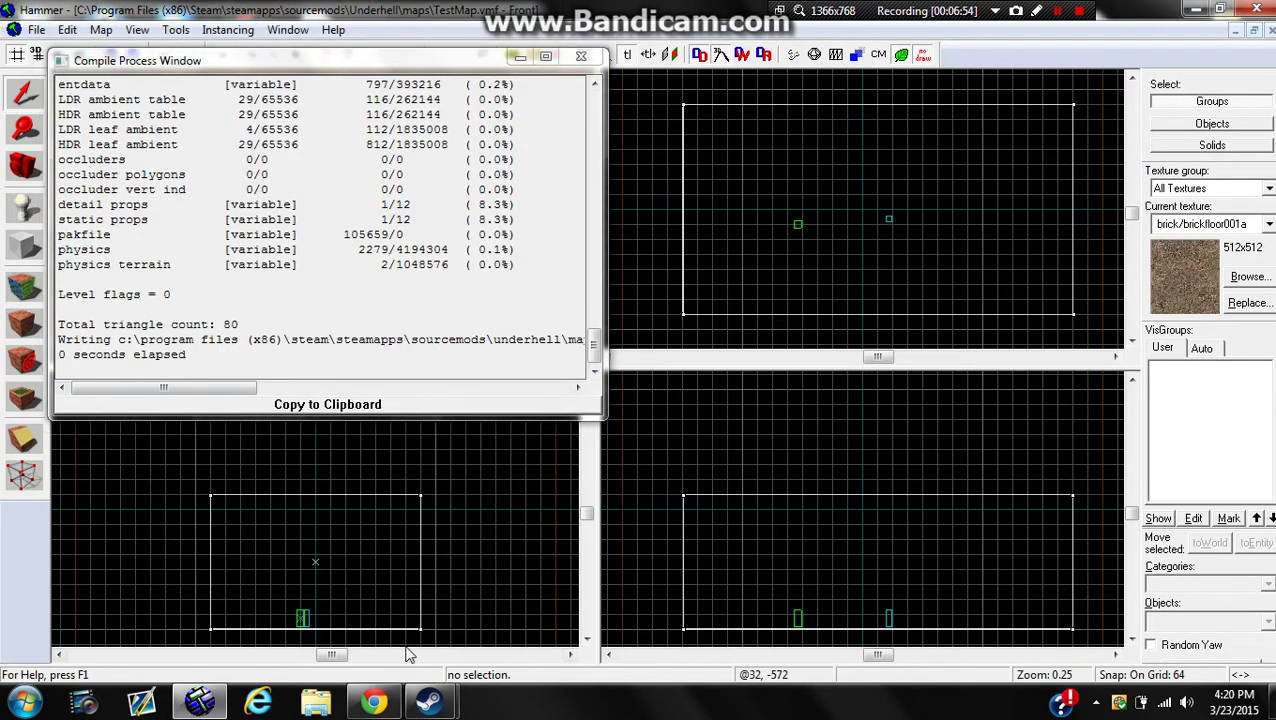
- Select Underhell in Steam's Games library and launch it
{"action": "mouse_move", "coordinate": [429, 703]}
{"action": "left_click", "coordinate": [362, 606]}
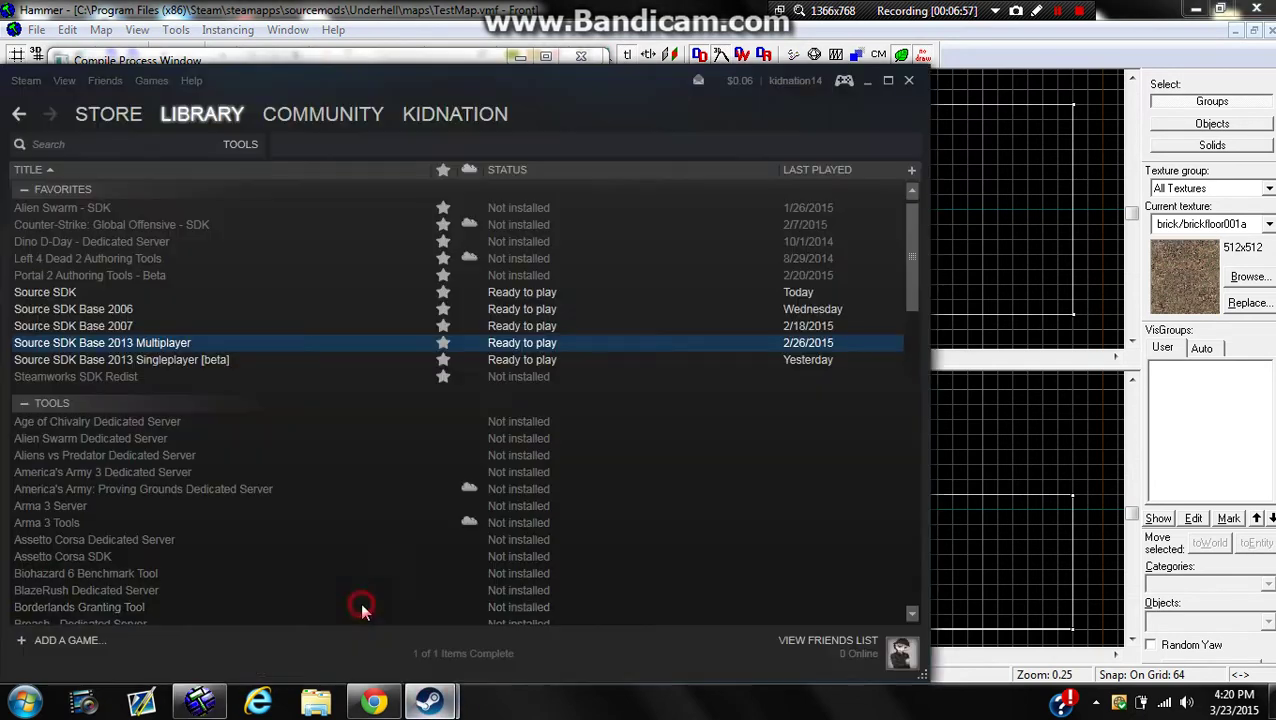
{"action": "left_click", "coordinate": [210, 135]}
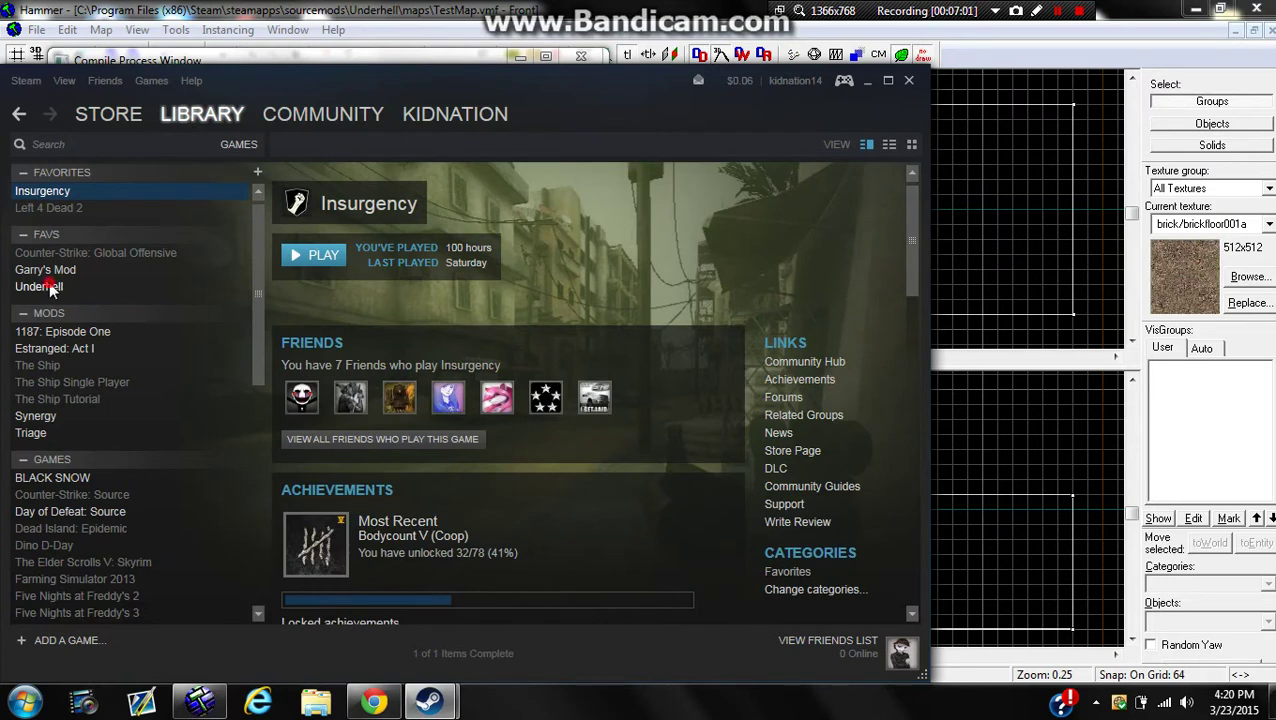
{"action": "left_click", "coordinate": [45, 287]}
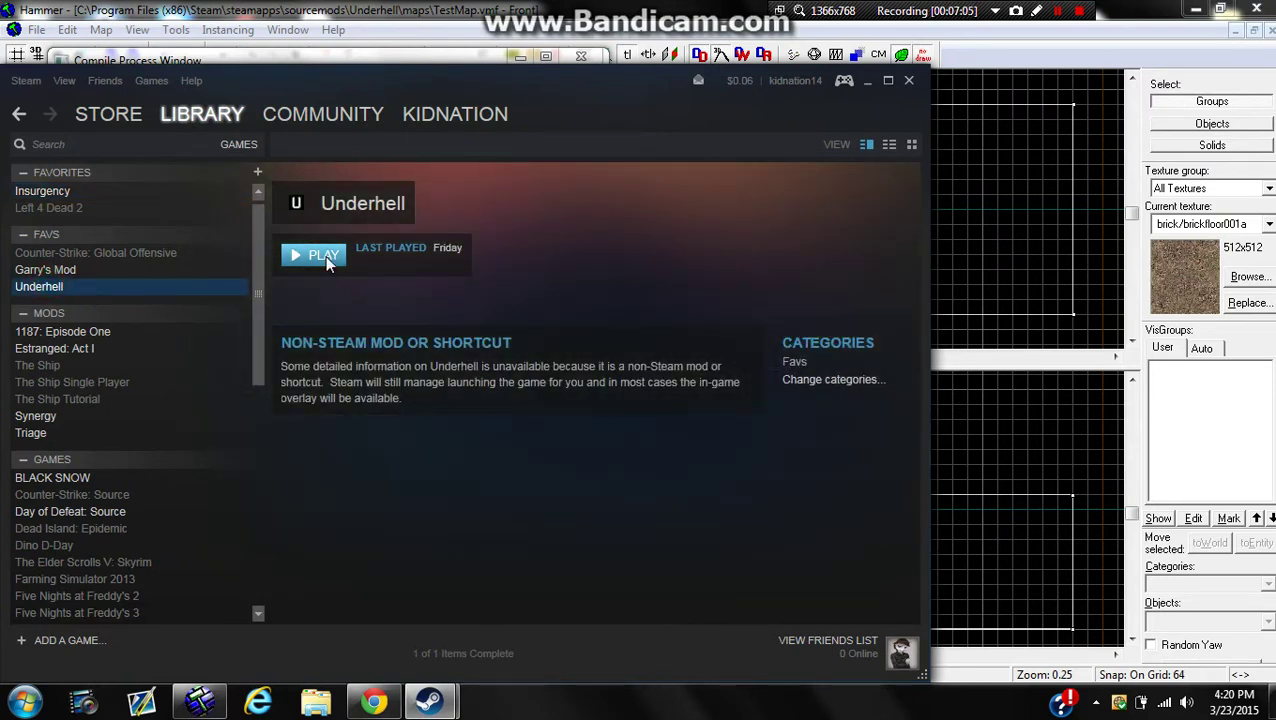
{"action": "left_click", "coordinate": [325, 255]}
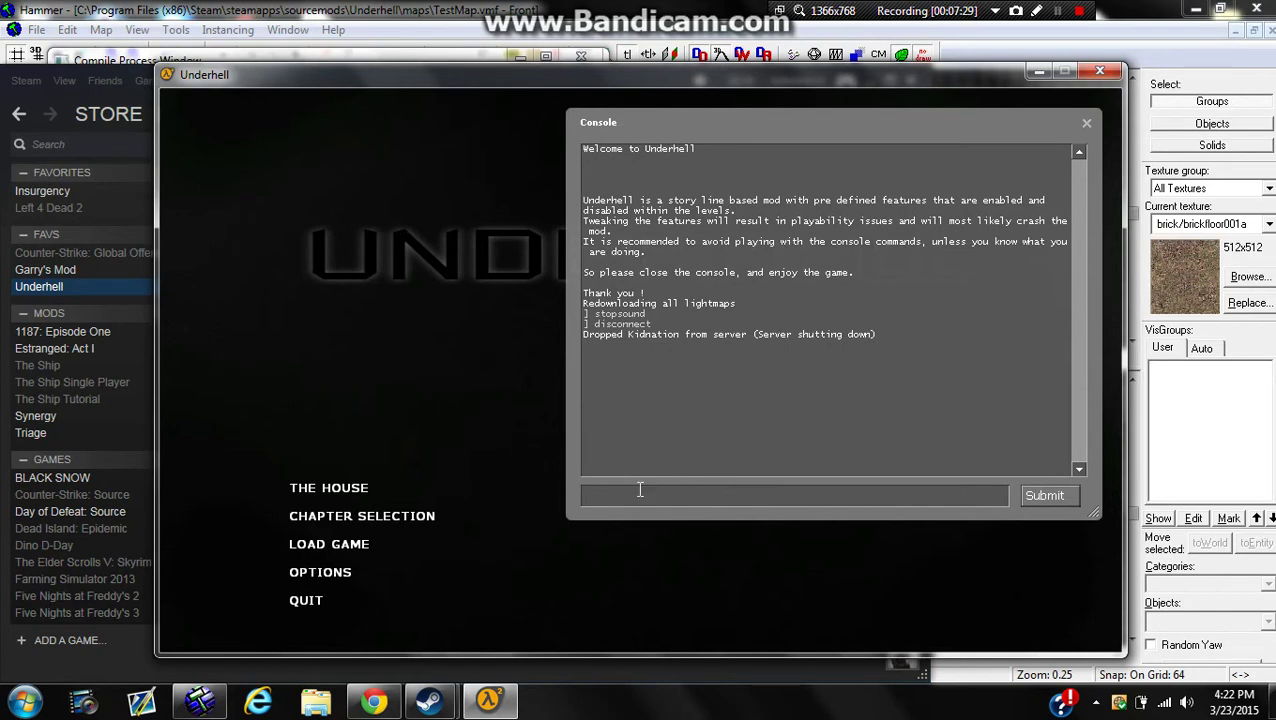
- Enable the developer console under Options > Keyboard > Advanced
{"action": "left_click", "coordinate": [324, 569]}
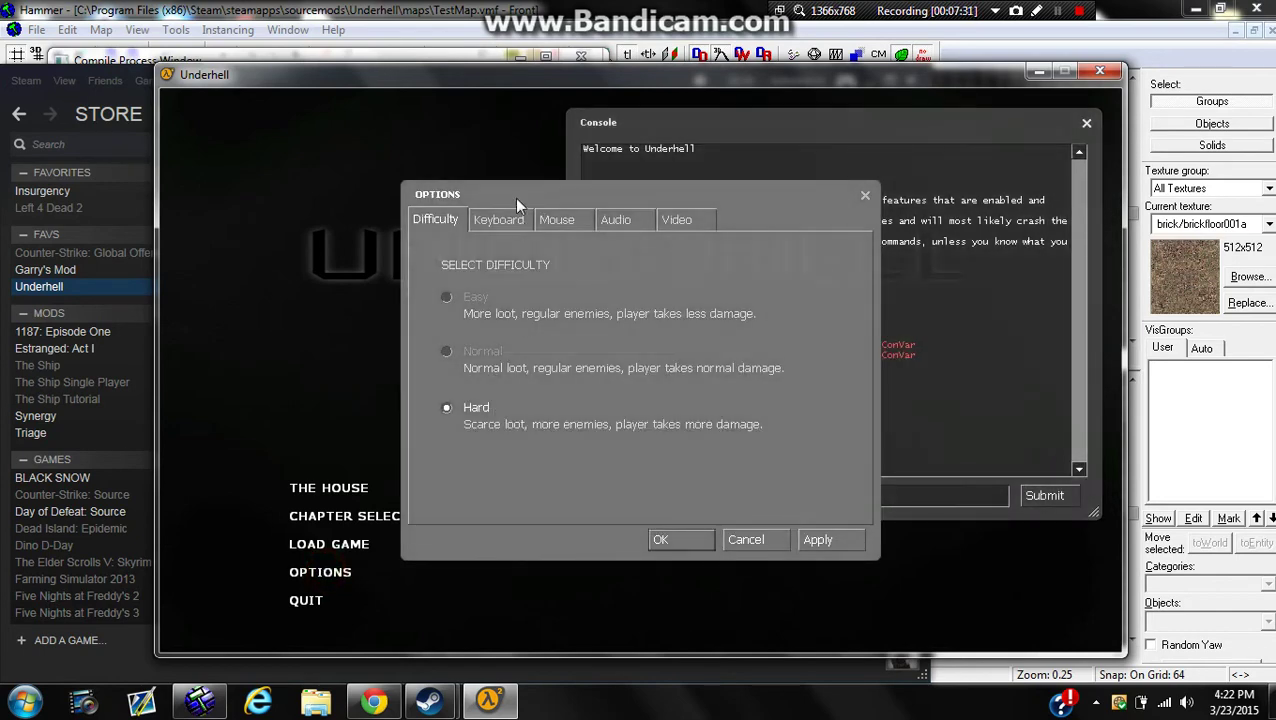
{"action": "left_click", "coordinate": [497, 220]}
{"action": "left_click", "coordinate": [597, 508]}
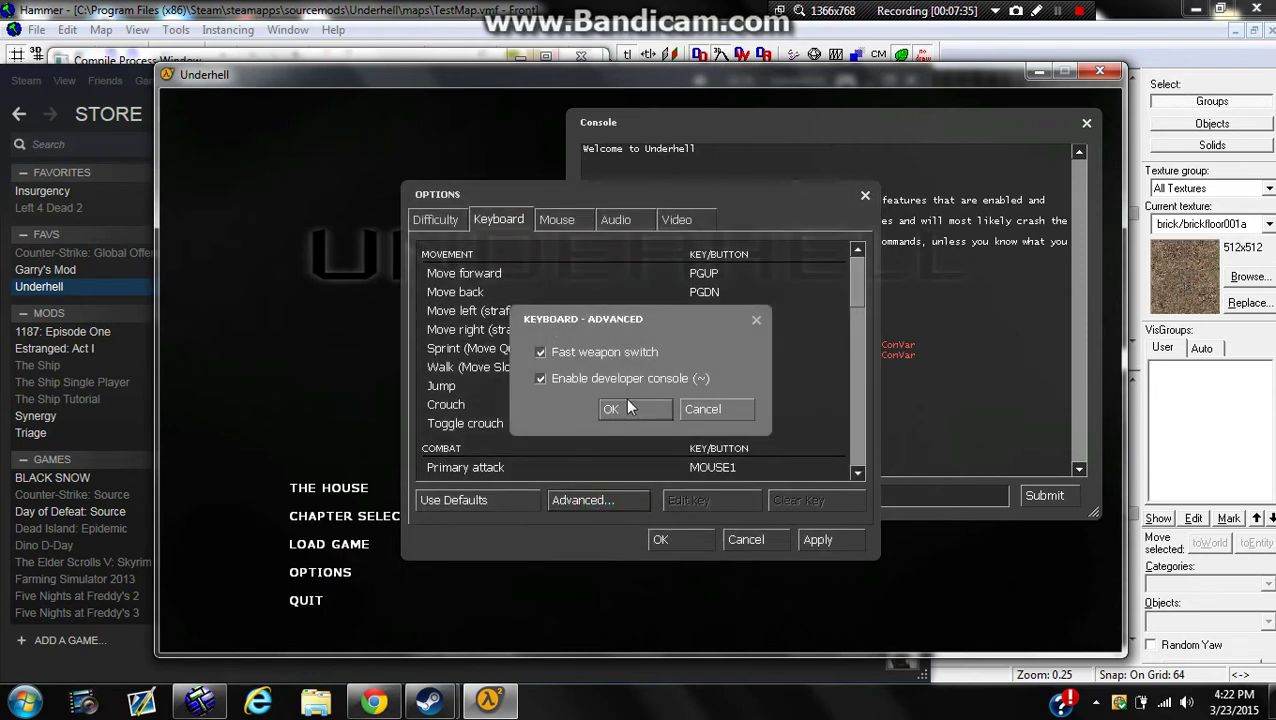
{"action": "left_click", "coordinate": [628, 408]}
{"action": "left_click", "coordinate": [815, 540]}
- Load the test map with the console command 'map testmap'
{"action": "left_click", "coordinate": [660, 540]}
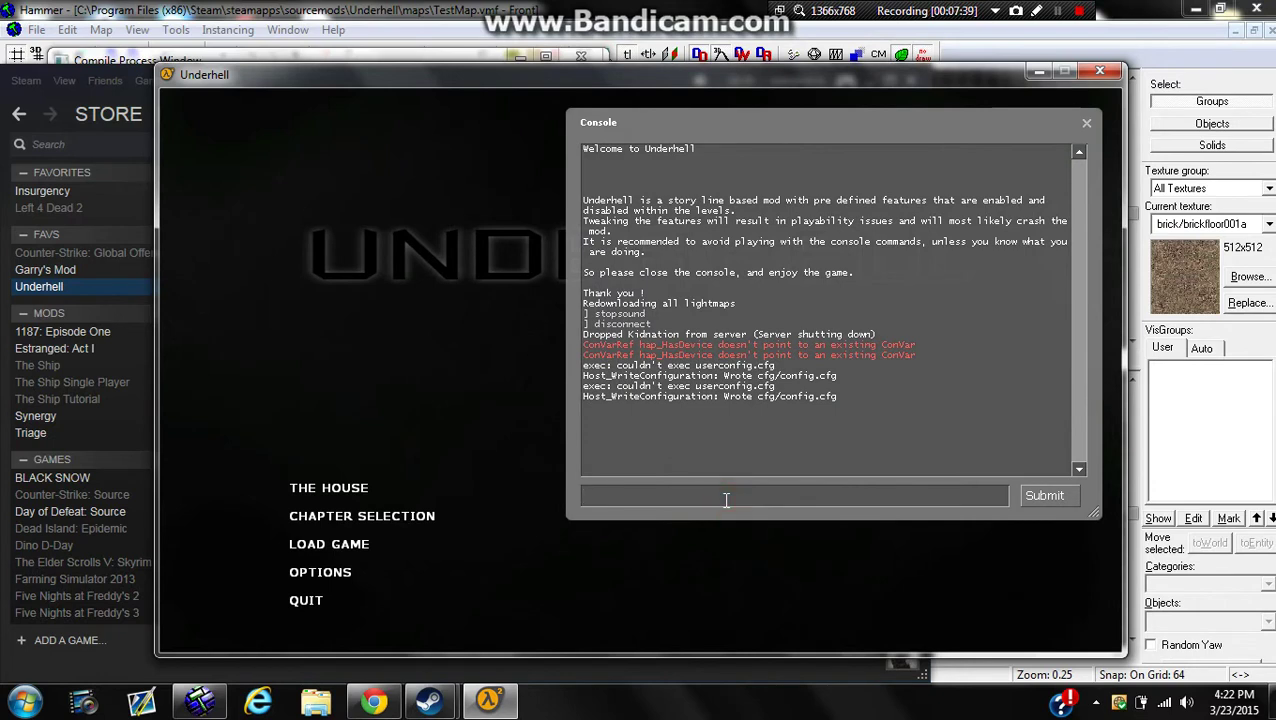
{"action": "type", "text": "map t"}
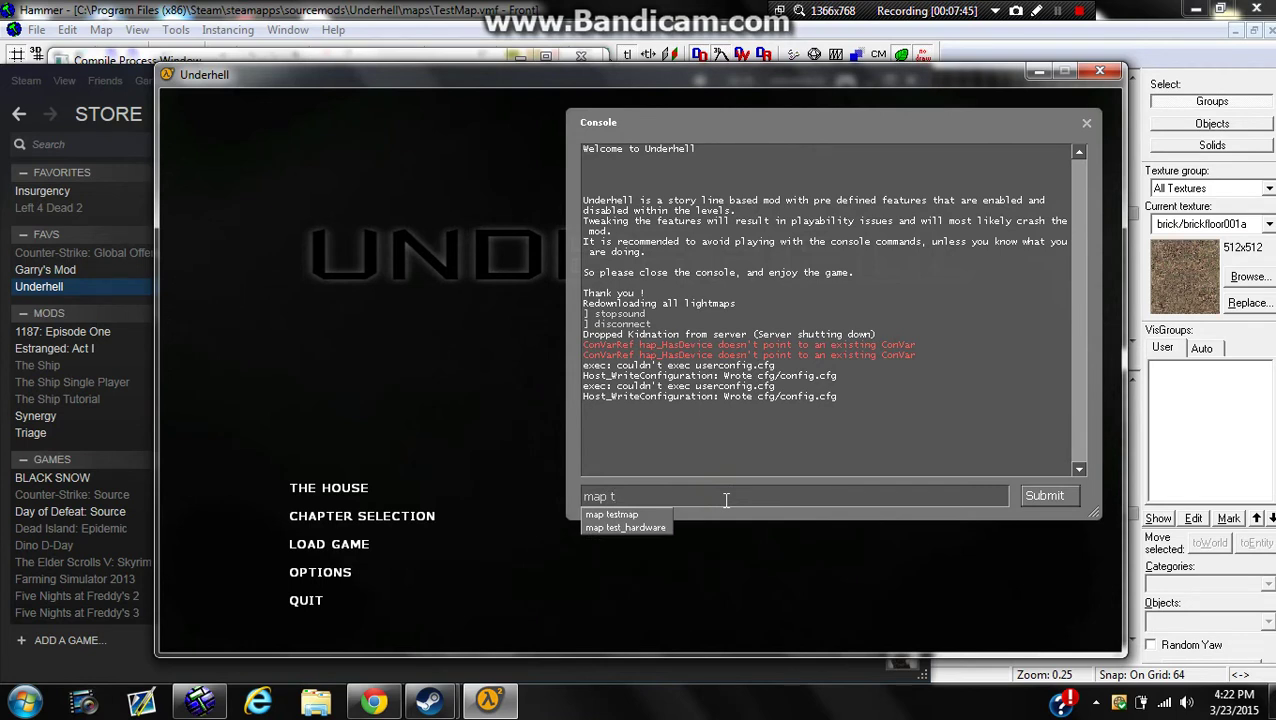
{"action": "type", "text": "estmap"}
{"action": "key", "text": "Return"}
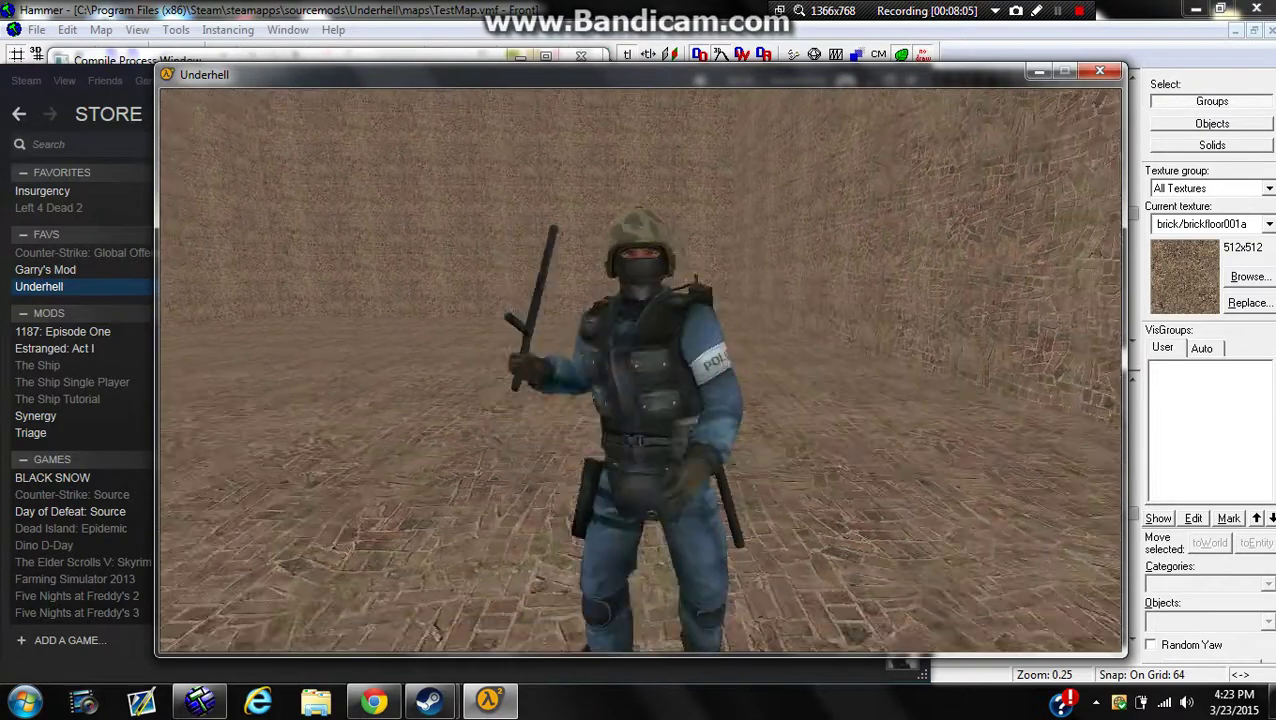
- Enter a give command in the console, then shoot the police NPC
{"action": "key", "text": "grave"}
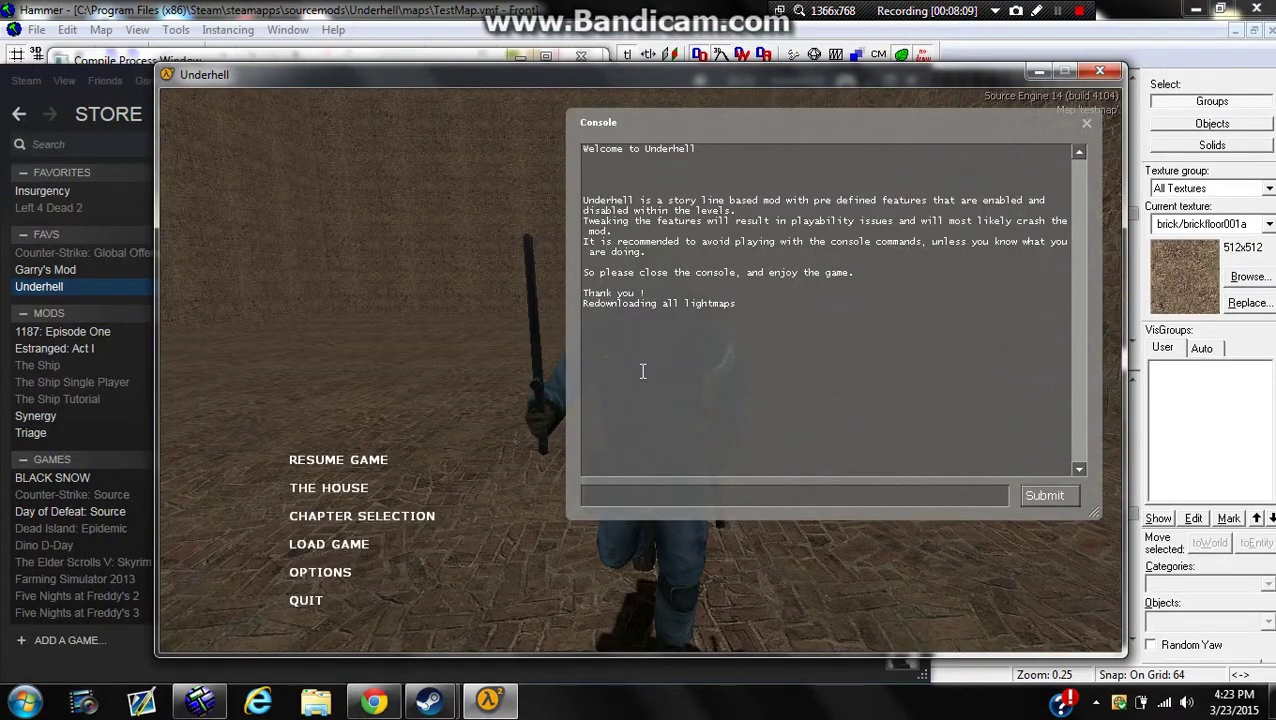
{"action": "type", "text": "give i"}
{"action": "key", "text": "Escape"}
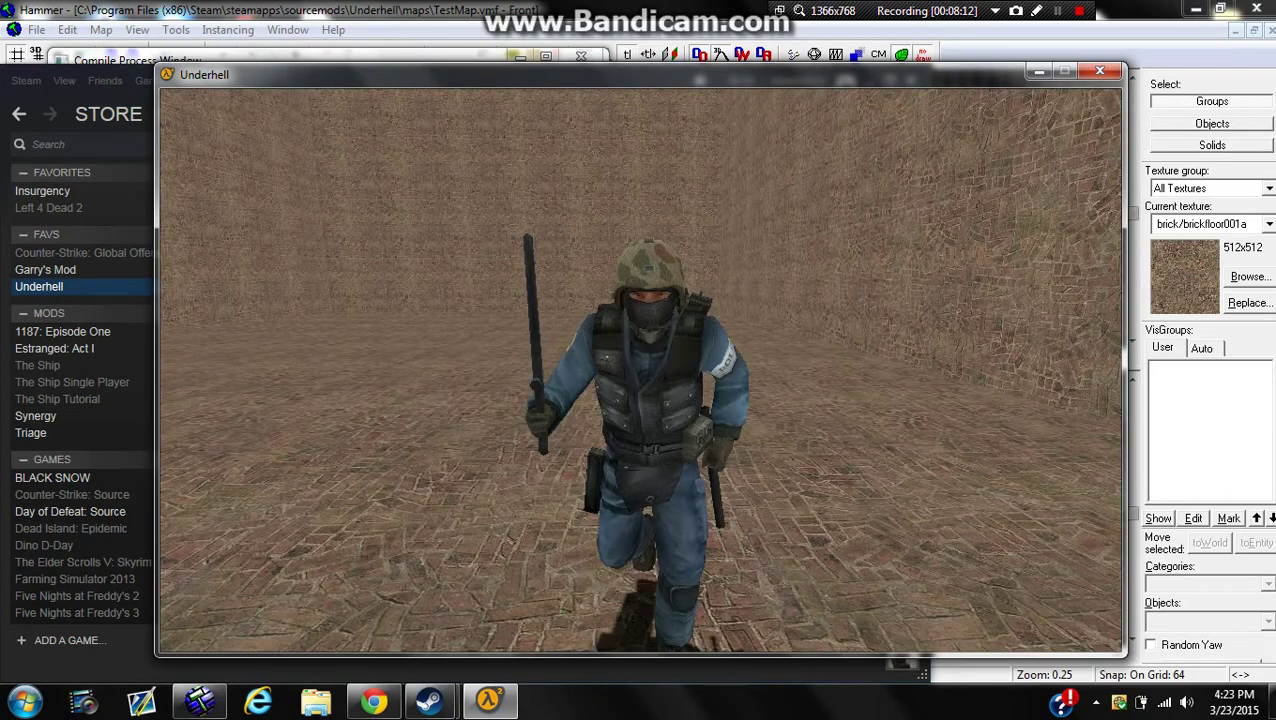
{"action": "left_click", "coordinate": [640, 370]}
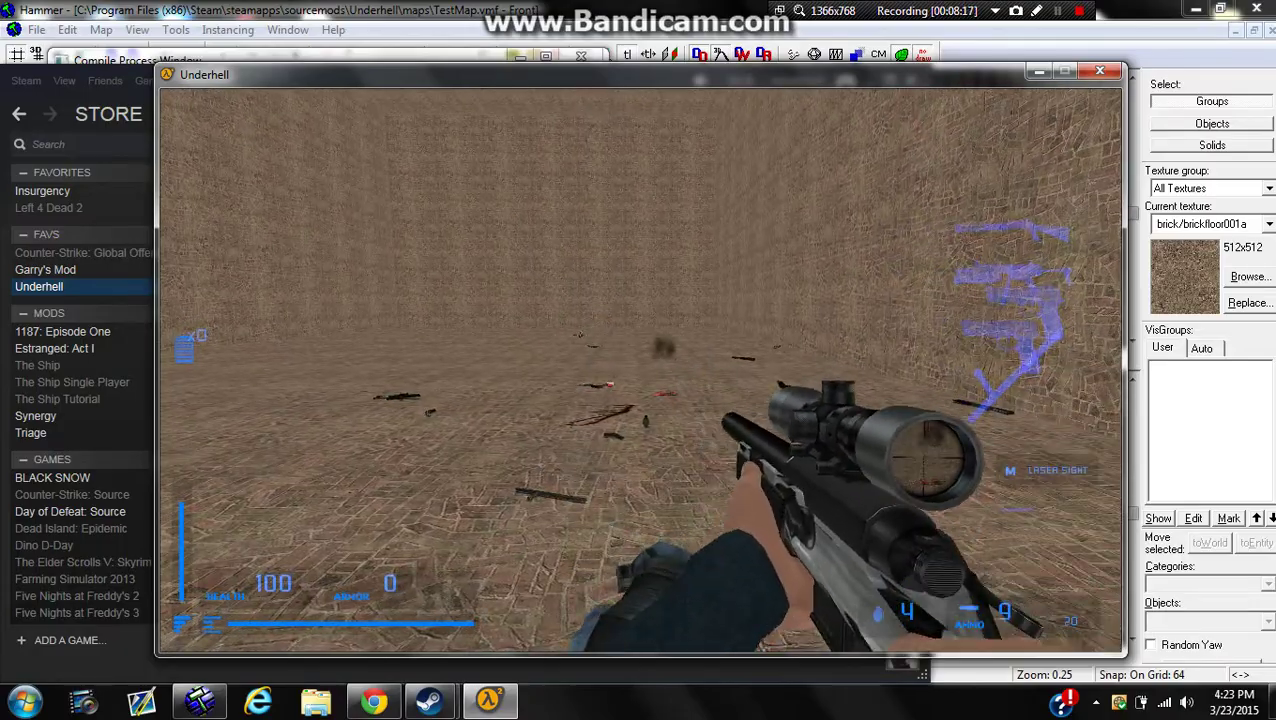
- Cycle between the rifles, SMG and dual pistols with number keys while exploring the room
{"action": "key", "text": "q"}
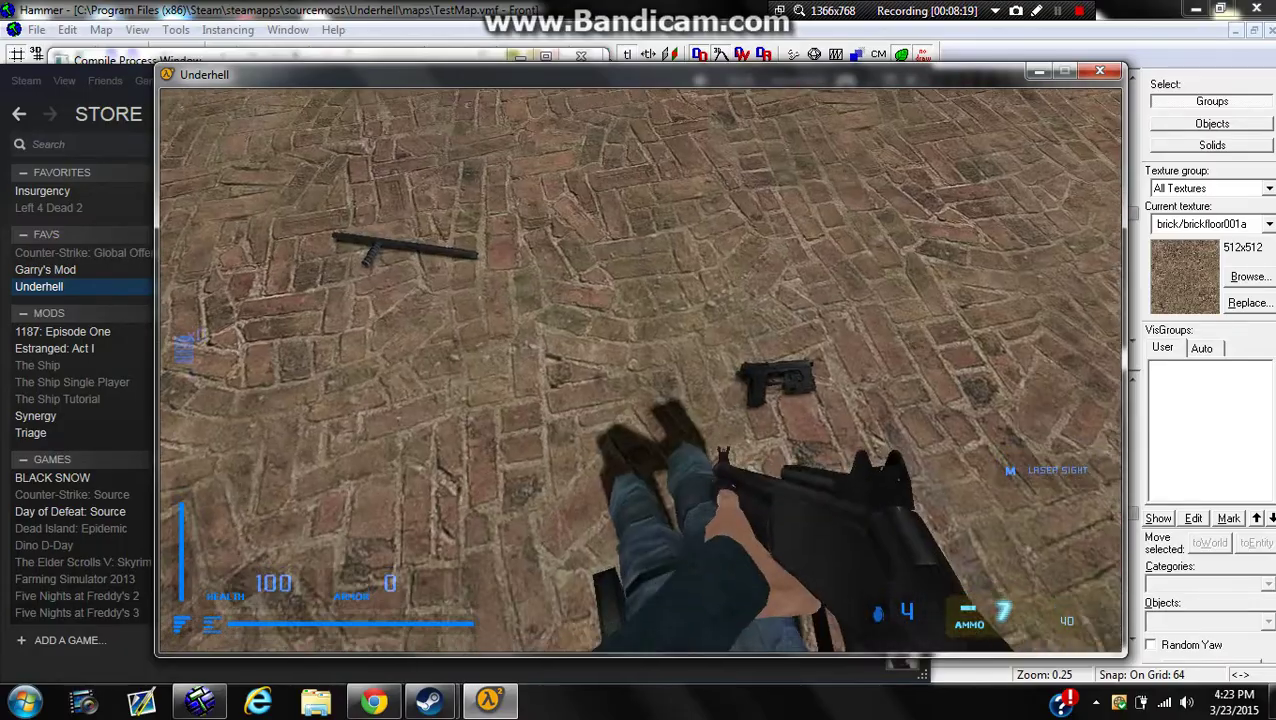
{"action": "key", "text": "2"}
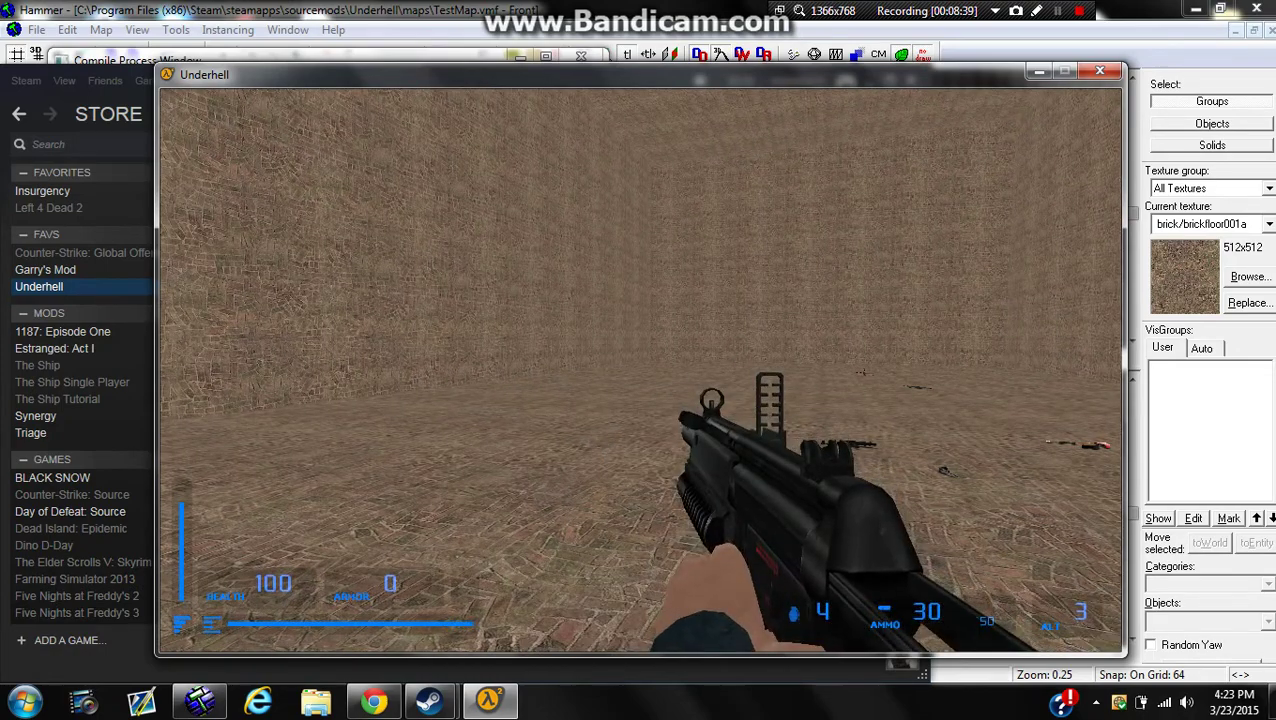
{"action": "key", "text": "2"}
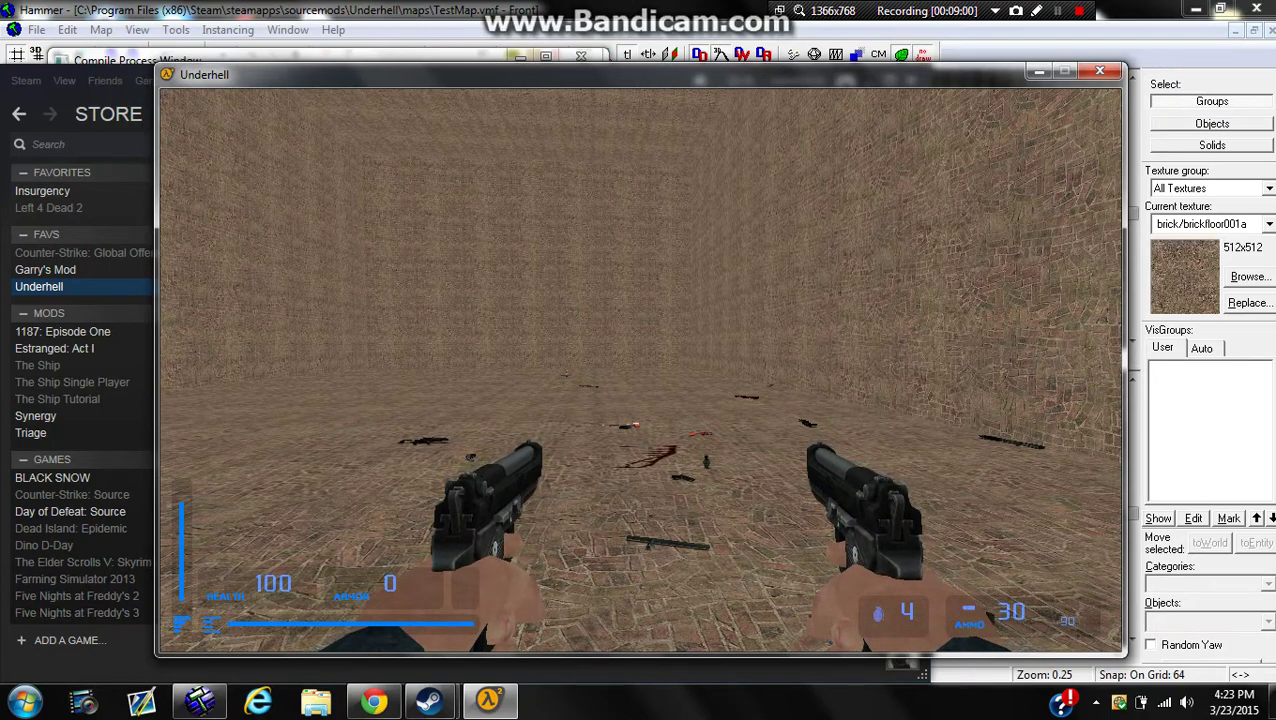
{"action": "key", "text": "3"}
{"action": "key", "text": "4"}
{"action": "key", "text": "3"}
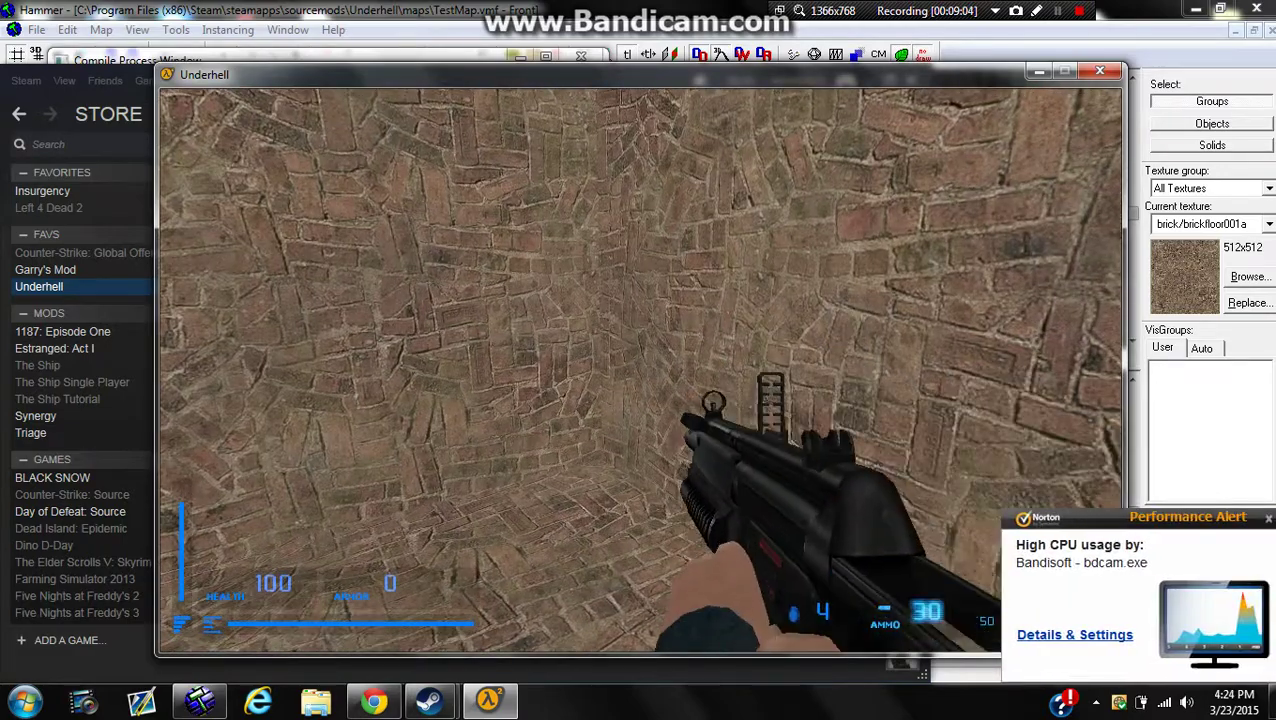
{"action": "key", "text": "2"}
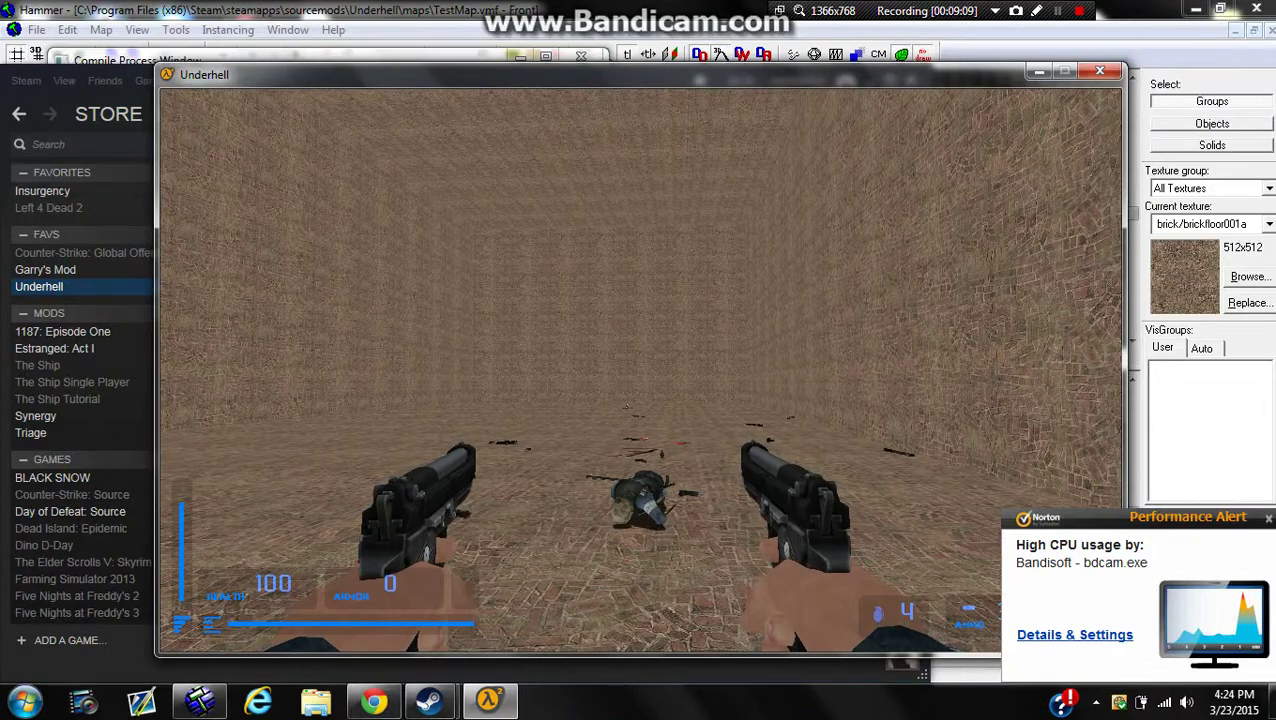
{"action": "key", "text": "3"}
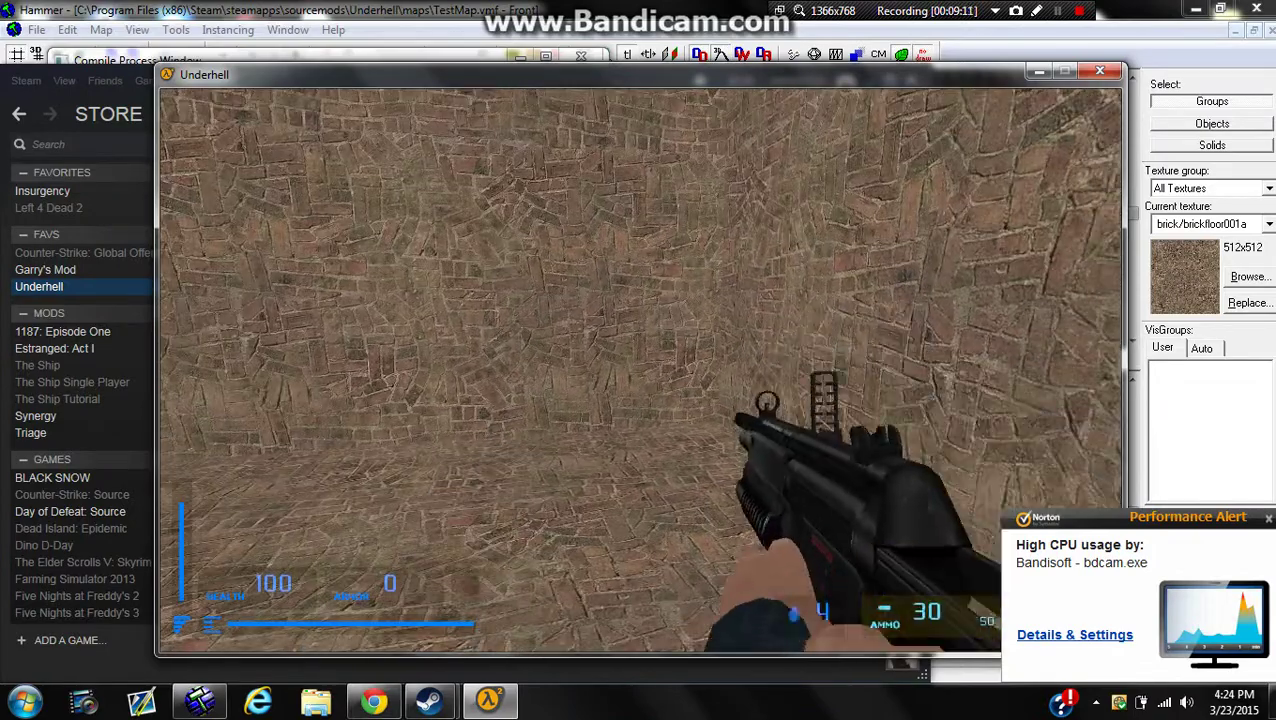
{"action": "key", "text": "1"}
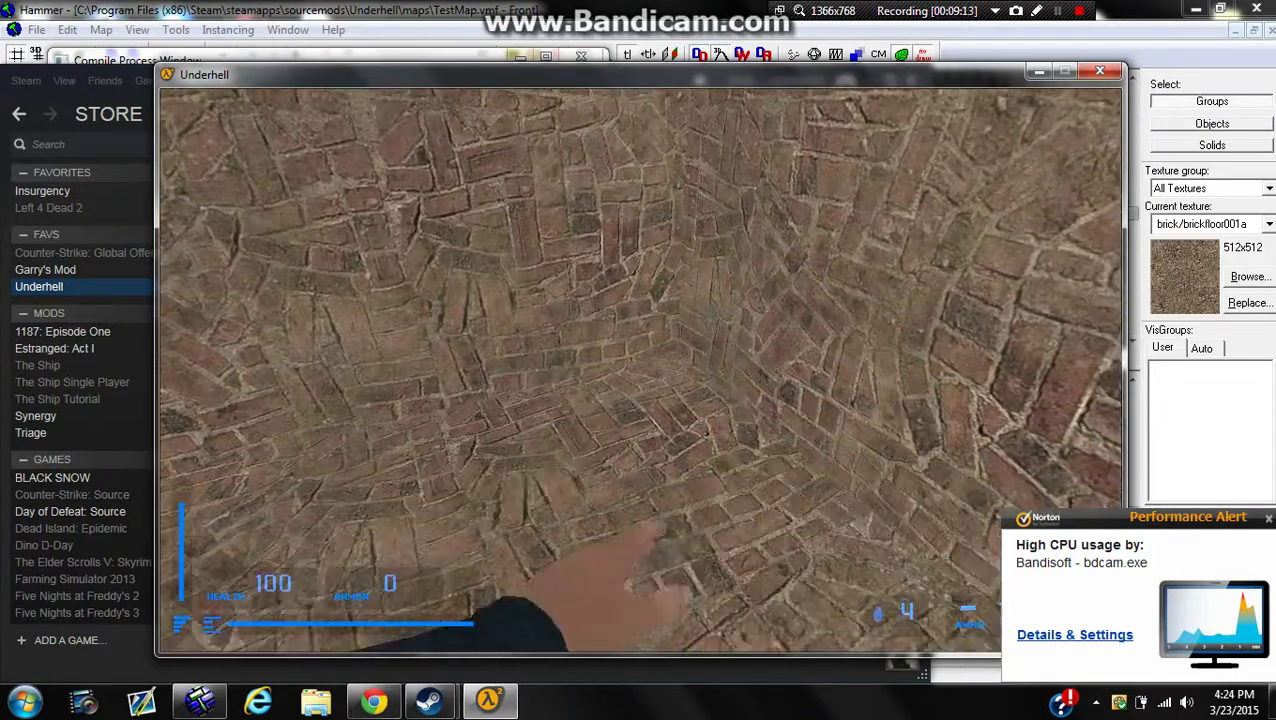
{"action": "key", "text": "3"}
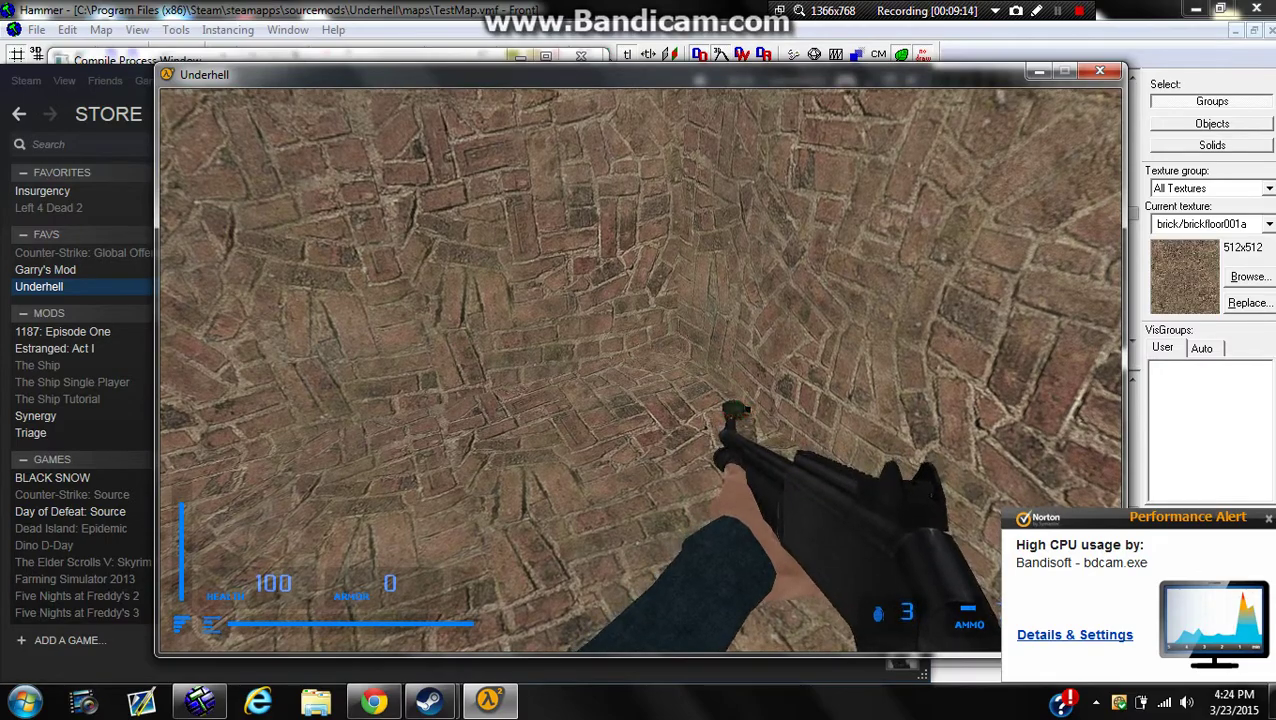